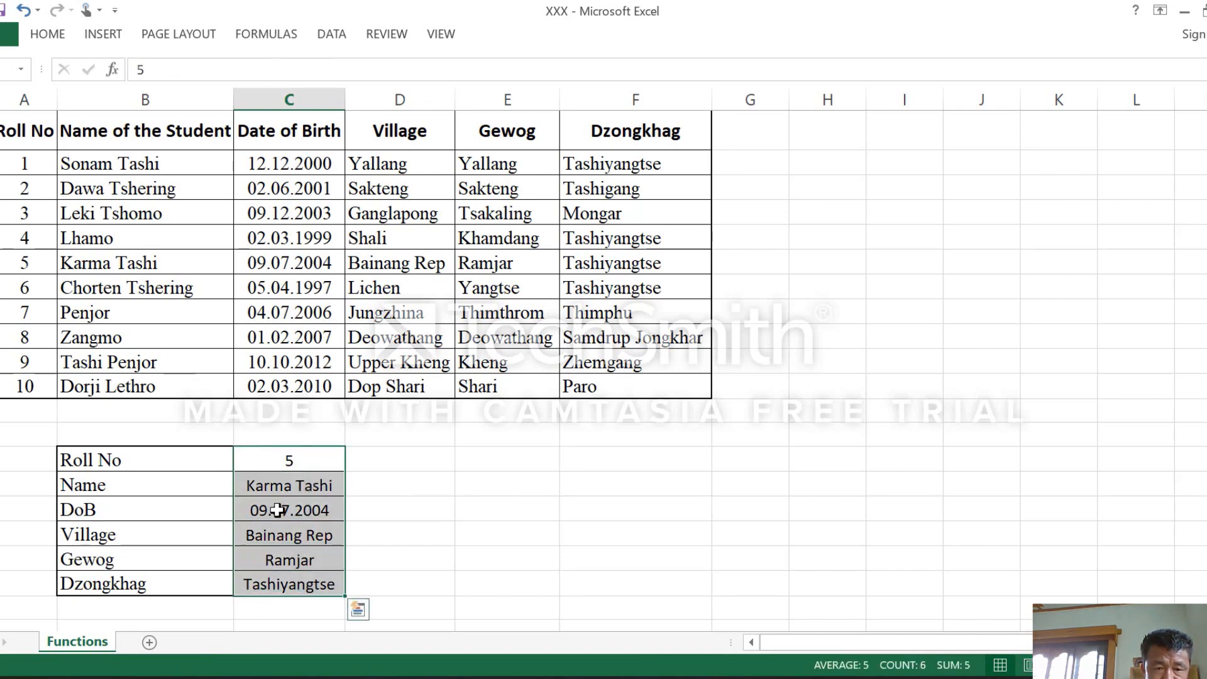
Examine the existing lookup formulas for Name, DoB, Village, Gewog and Dzongkhag in C15:C19
left_click(285, 487)
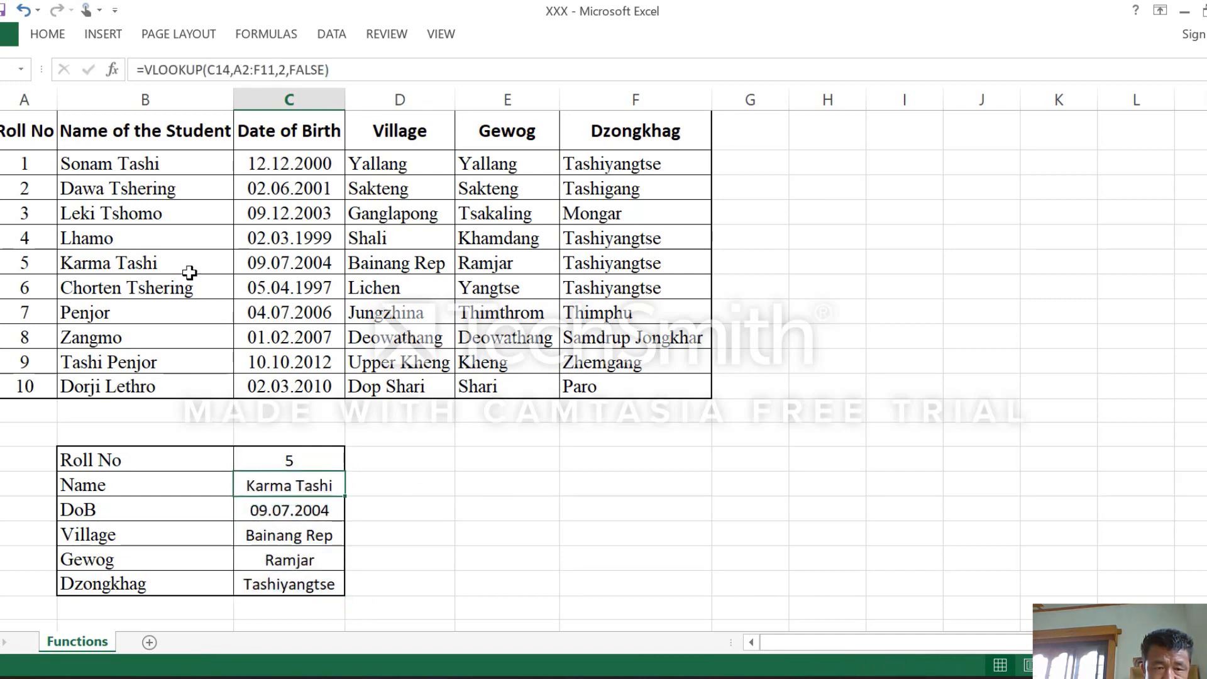
left_click(146, 264)
left_click(294, 511)
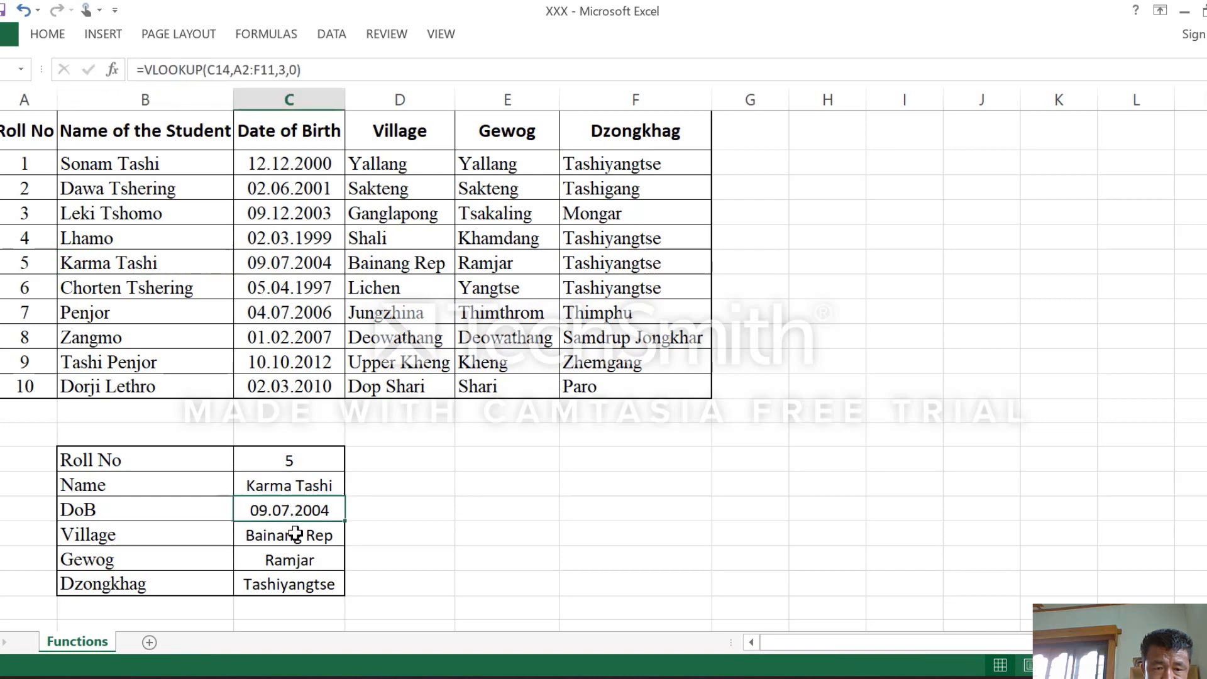
left_click(295, 536)
left_click(303, 559)
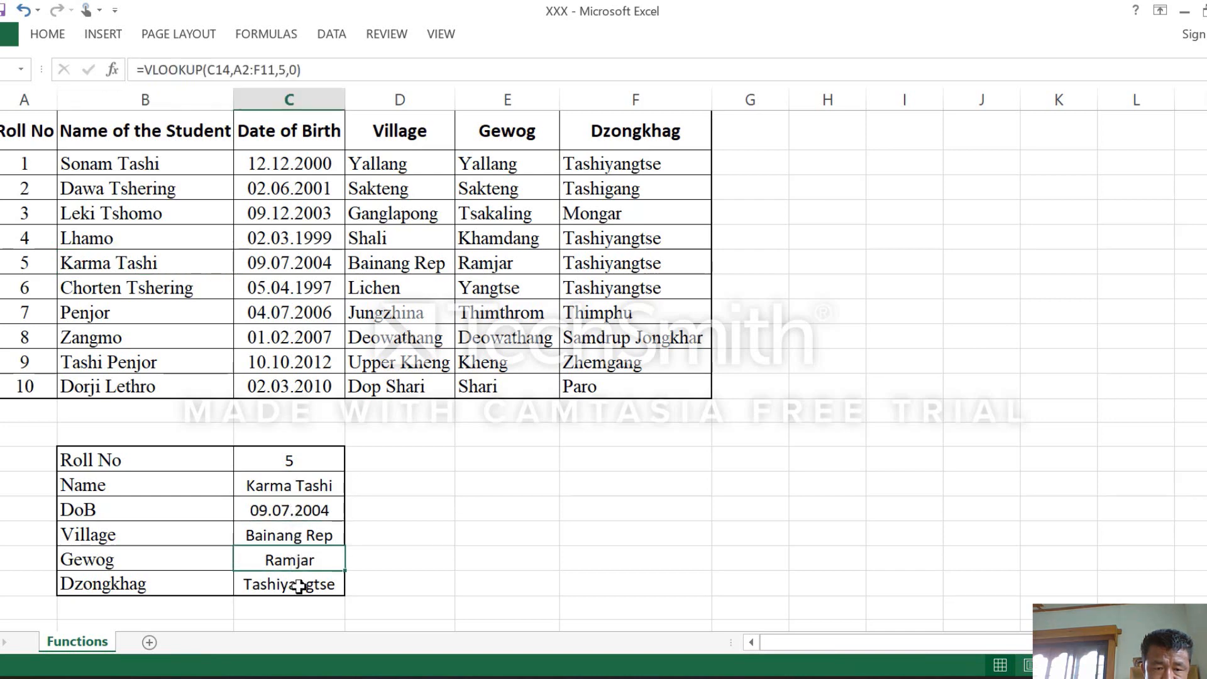
left_click(299, 584)
Clear the roll number and all the lookup formulas from cells C14:C19
left_click_drag(298, 457, 296, 581)
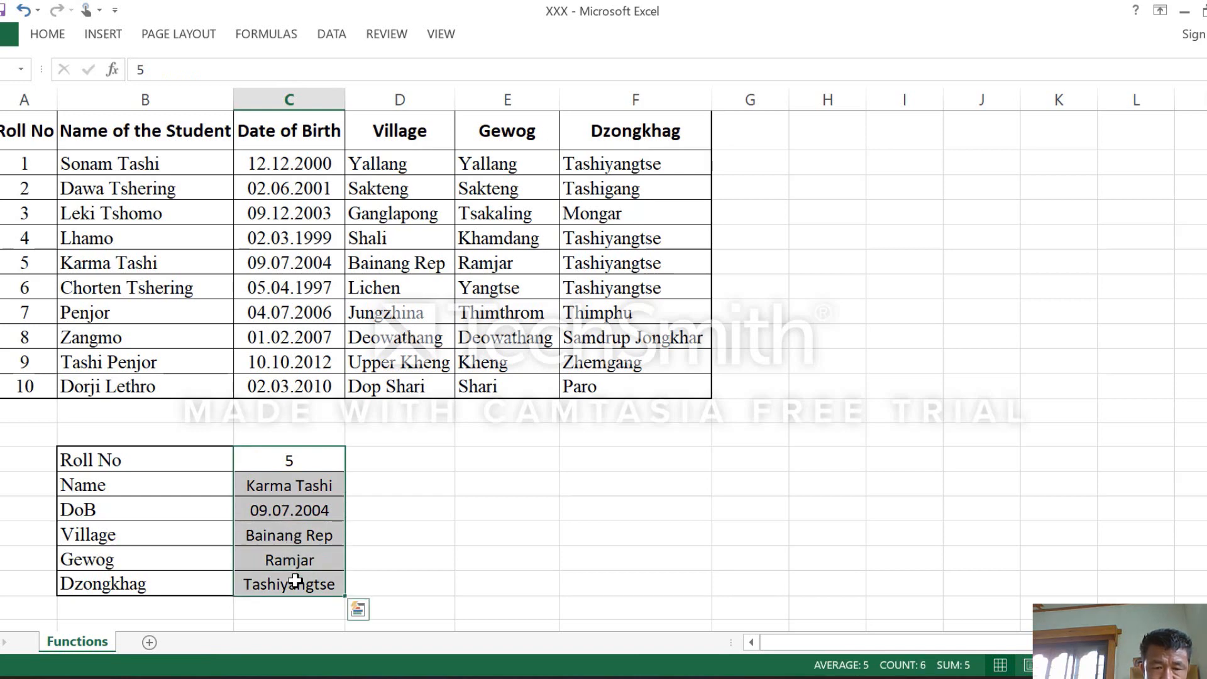
key("Delete")
left_click(466, 510)
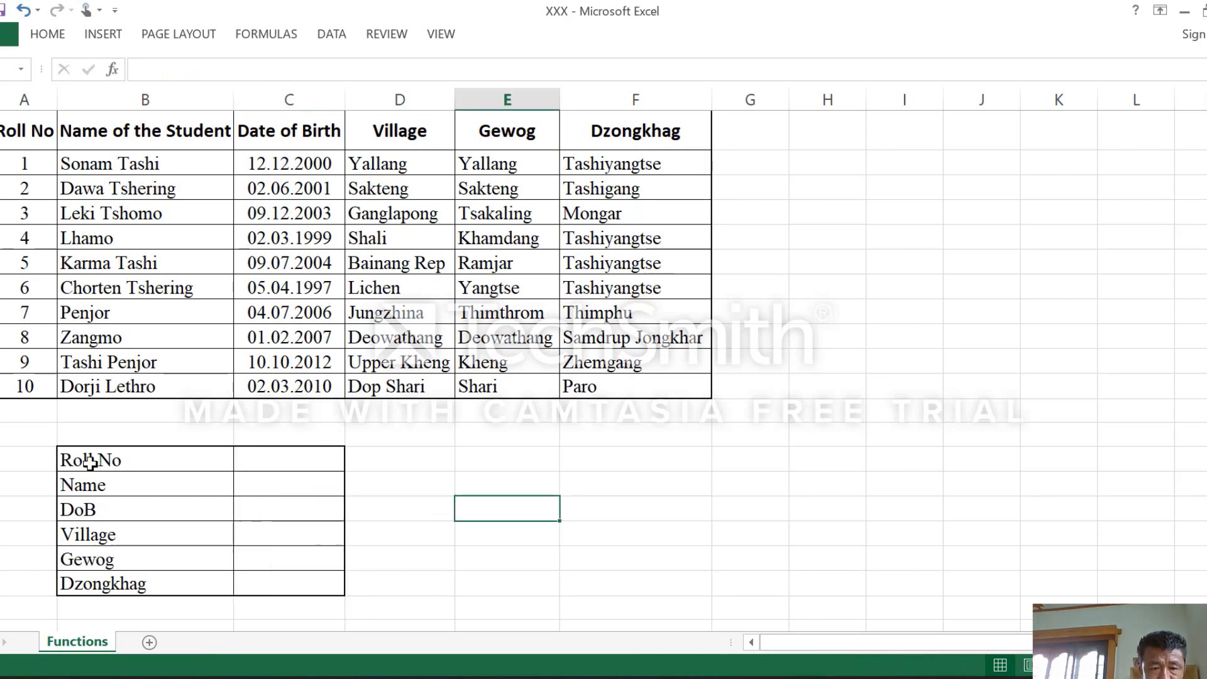
Enter 1 as the Roll No in cell C14 of the lookup form
left_click(300, 460)
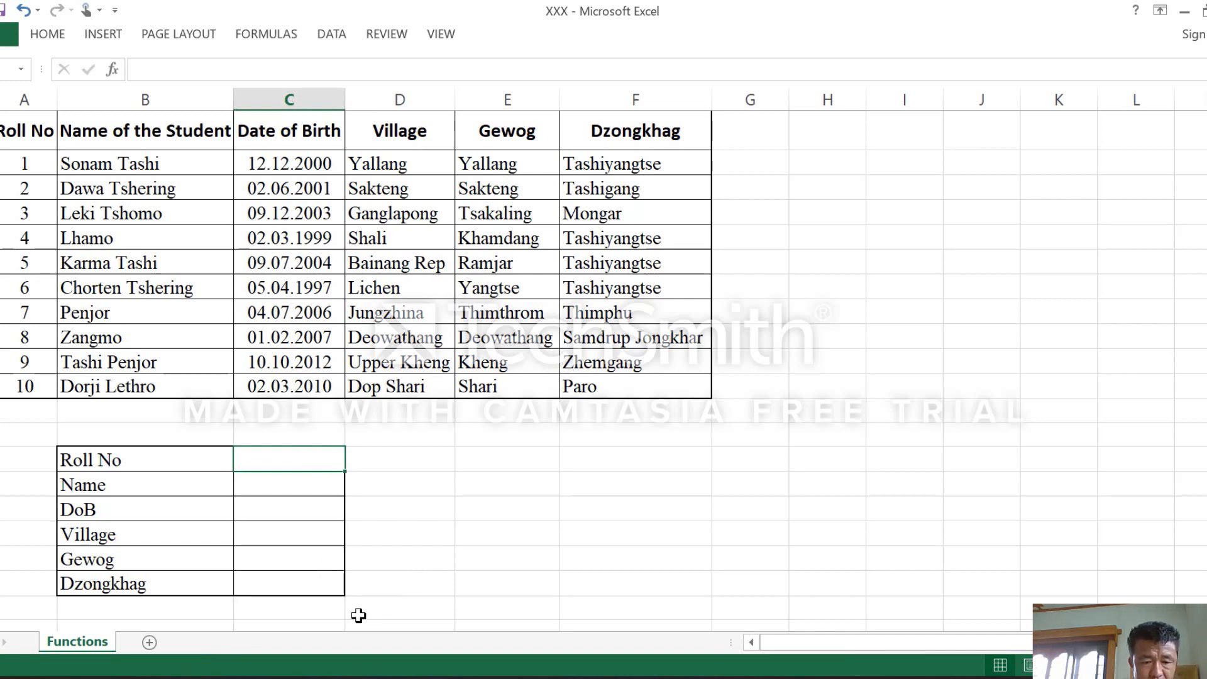
type("1")
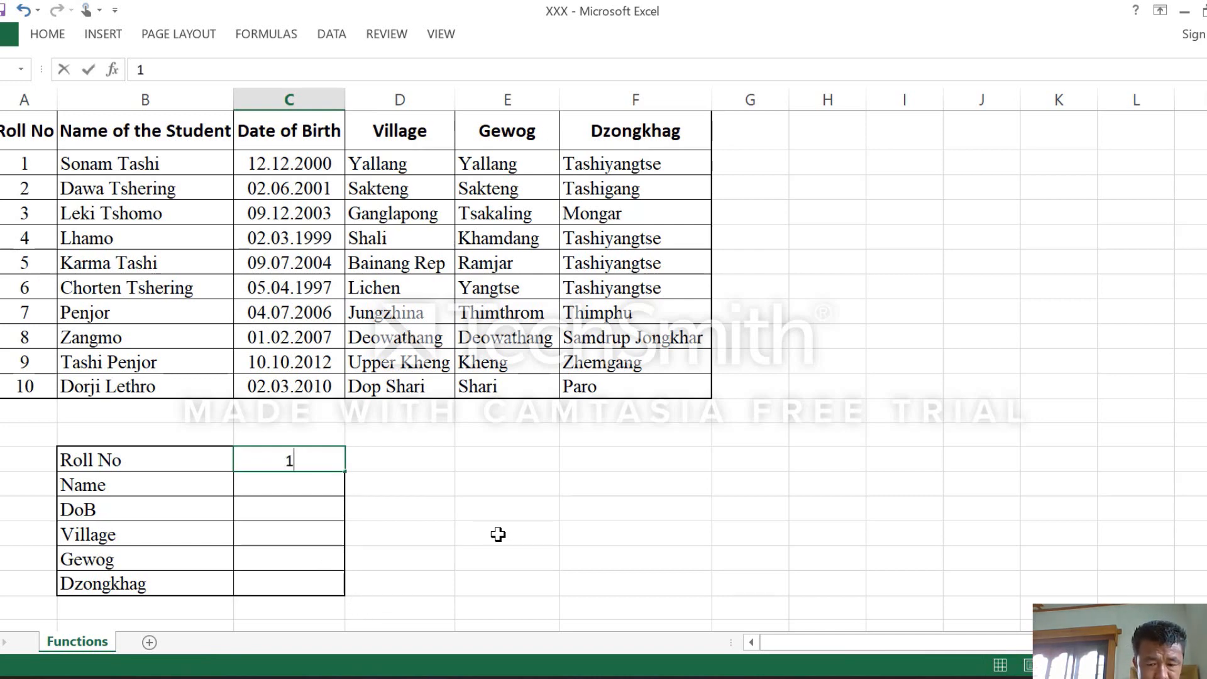
key("Return")
mouse_move(304, 478)
left_mouse_down()
mouse_move(303, 592)
mouse_move(303, 581)
left_mouse_up()
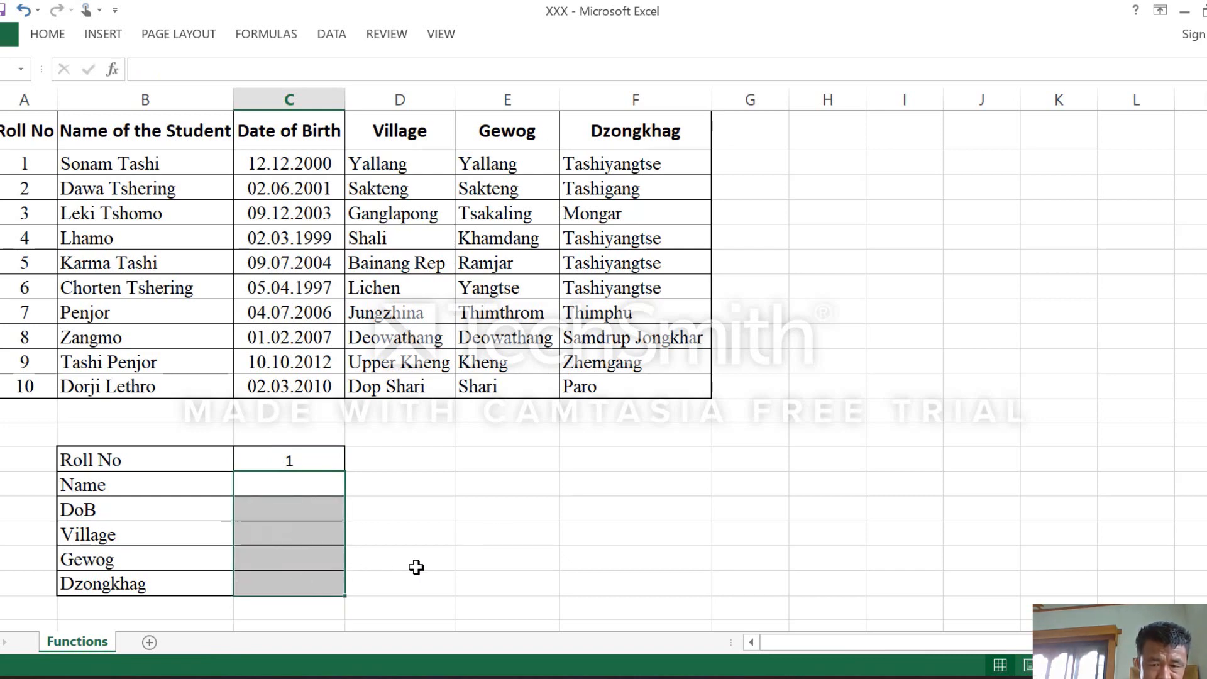
left_click(404, 535)
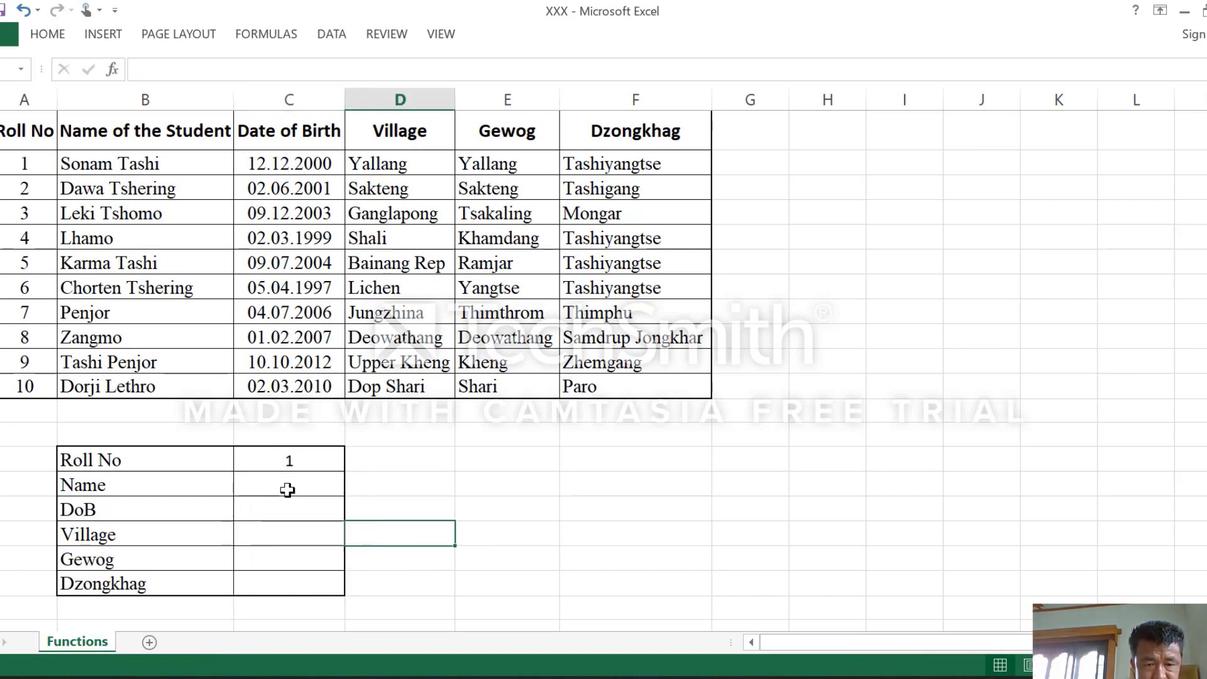
Enter =VLOOKUP(C14,A2:F11,2,FALSE) in C15 to look up the student's name by roll number
left_click(287, 485)
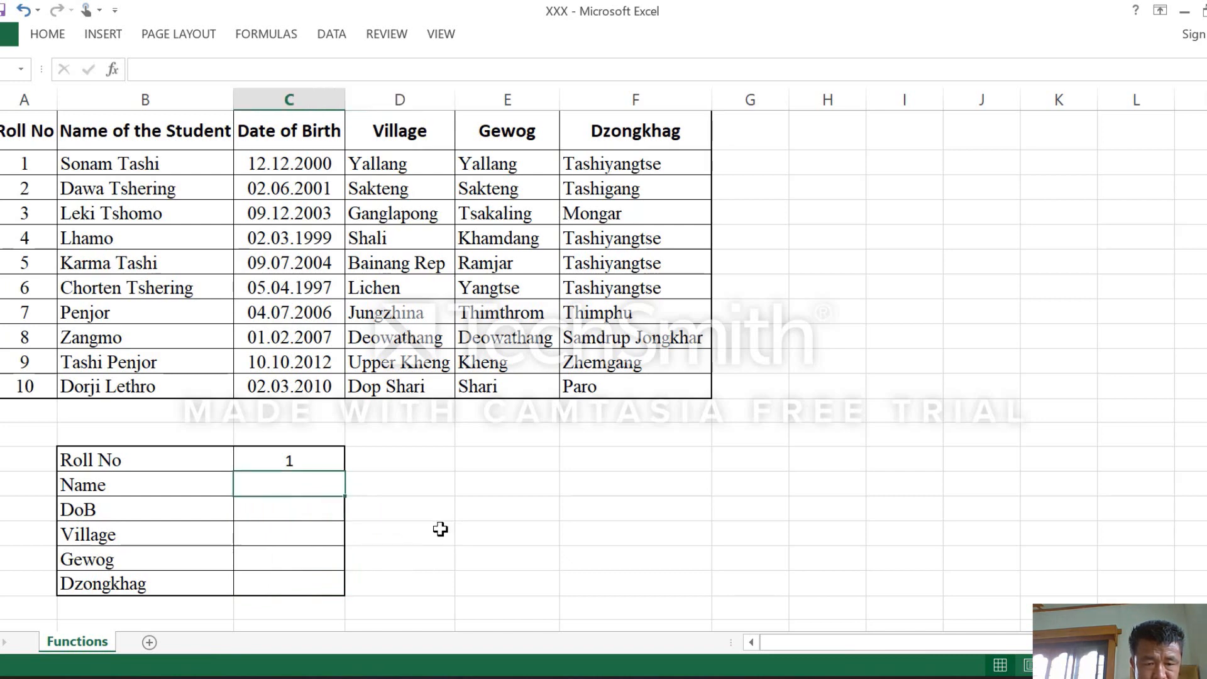
type("=")
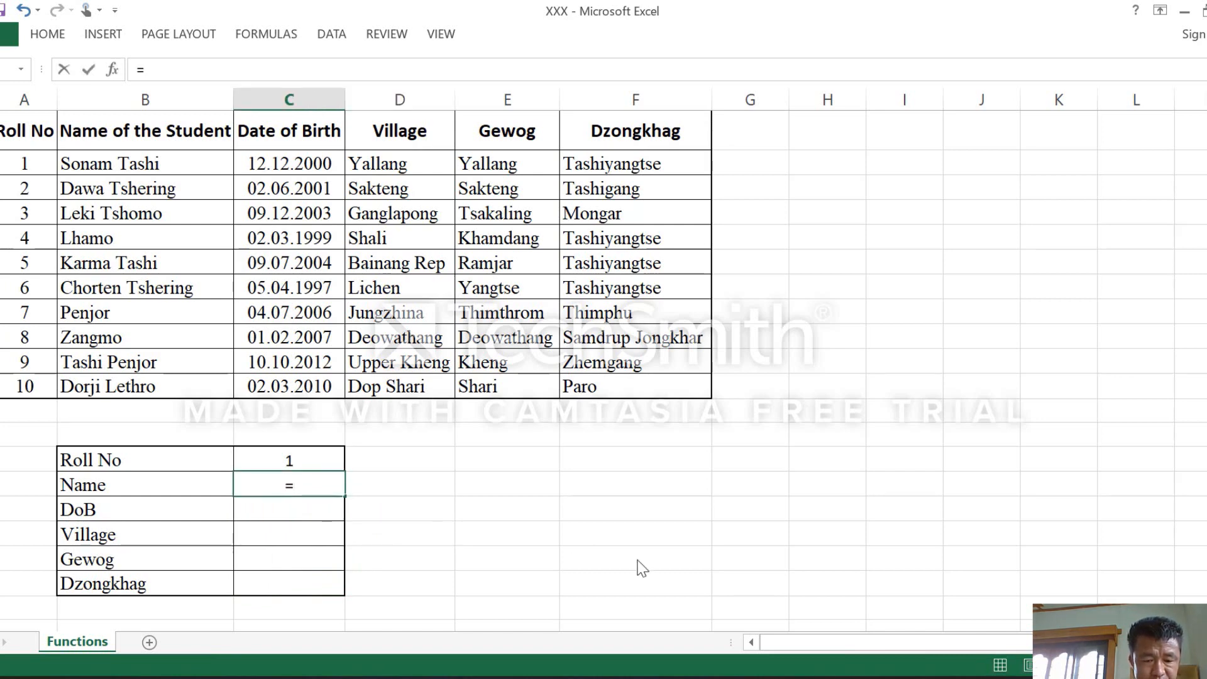
type("vlookup(")
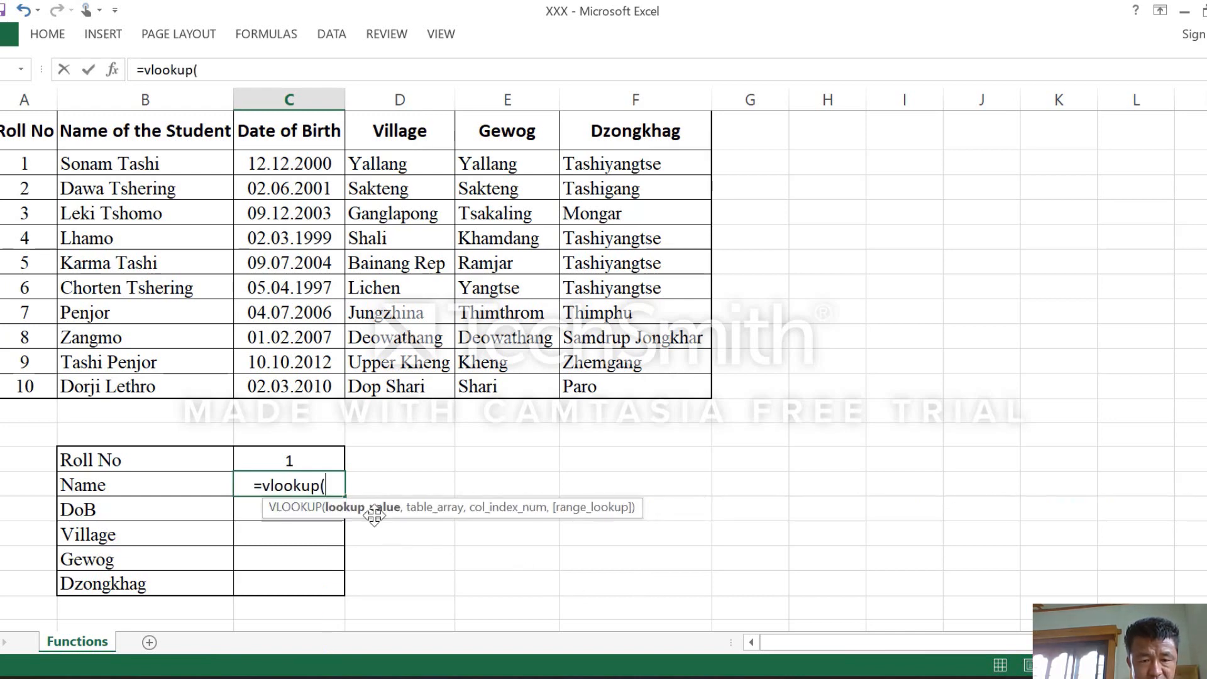
left_click(296, 461)
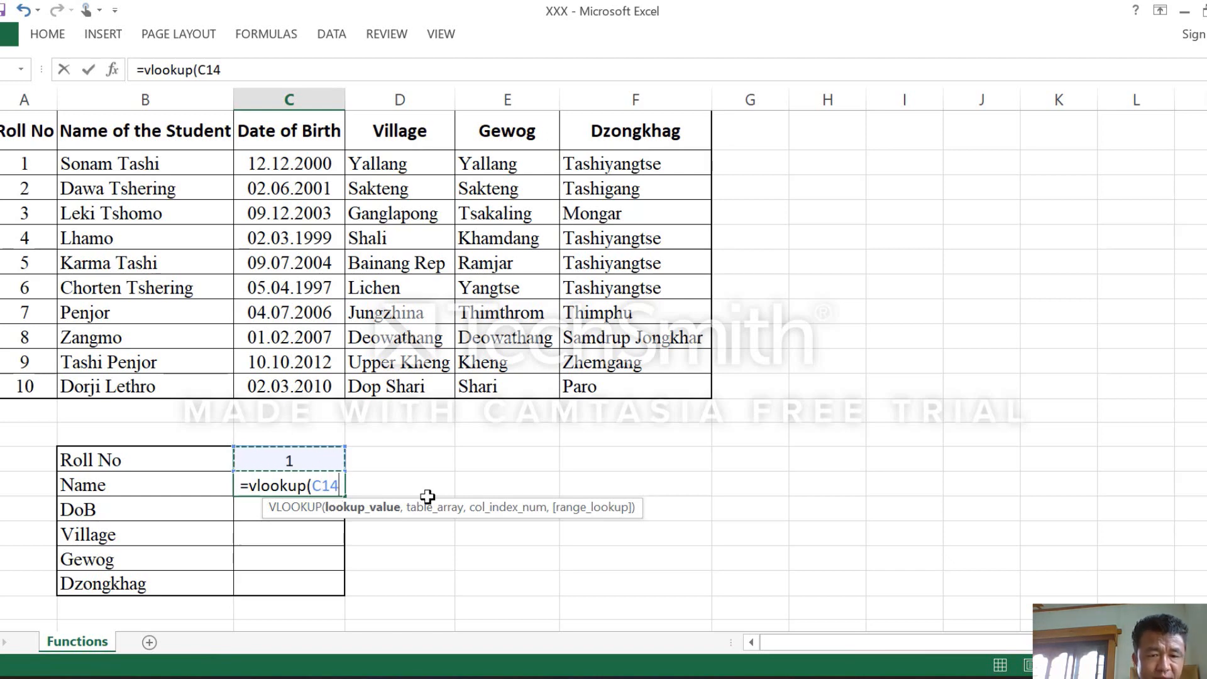
type(",")
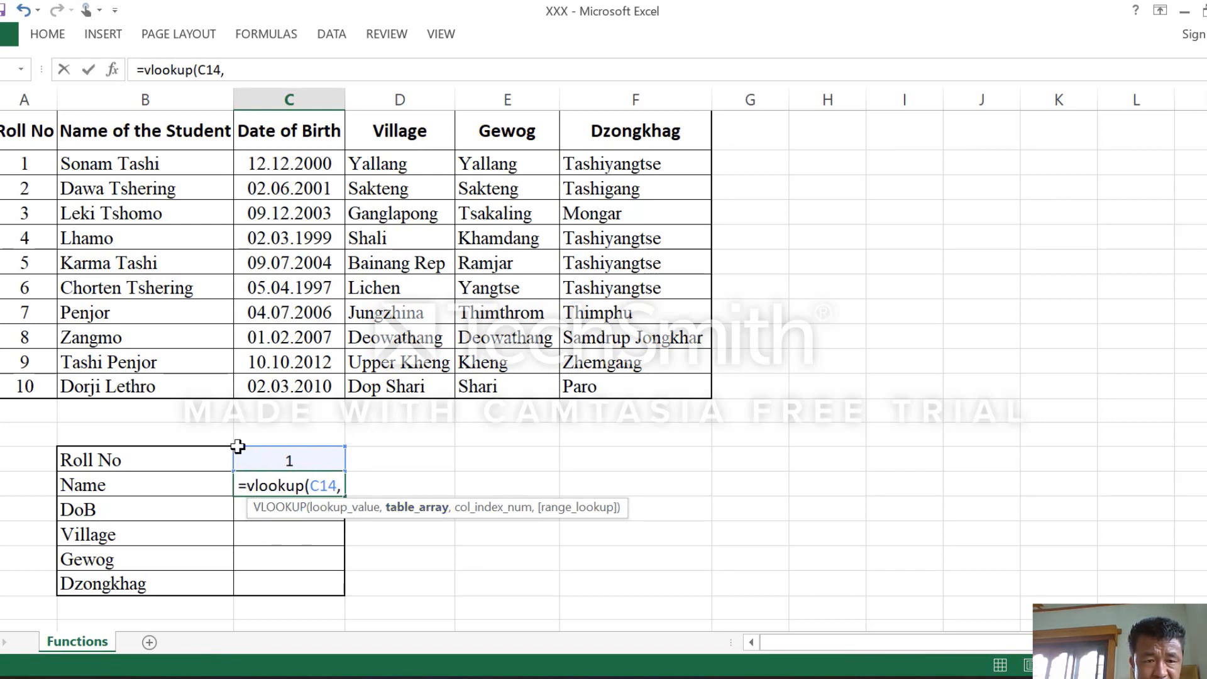
left_click_drag(17, 162, 620, 377)
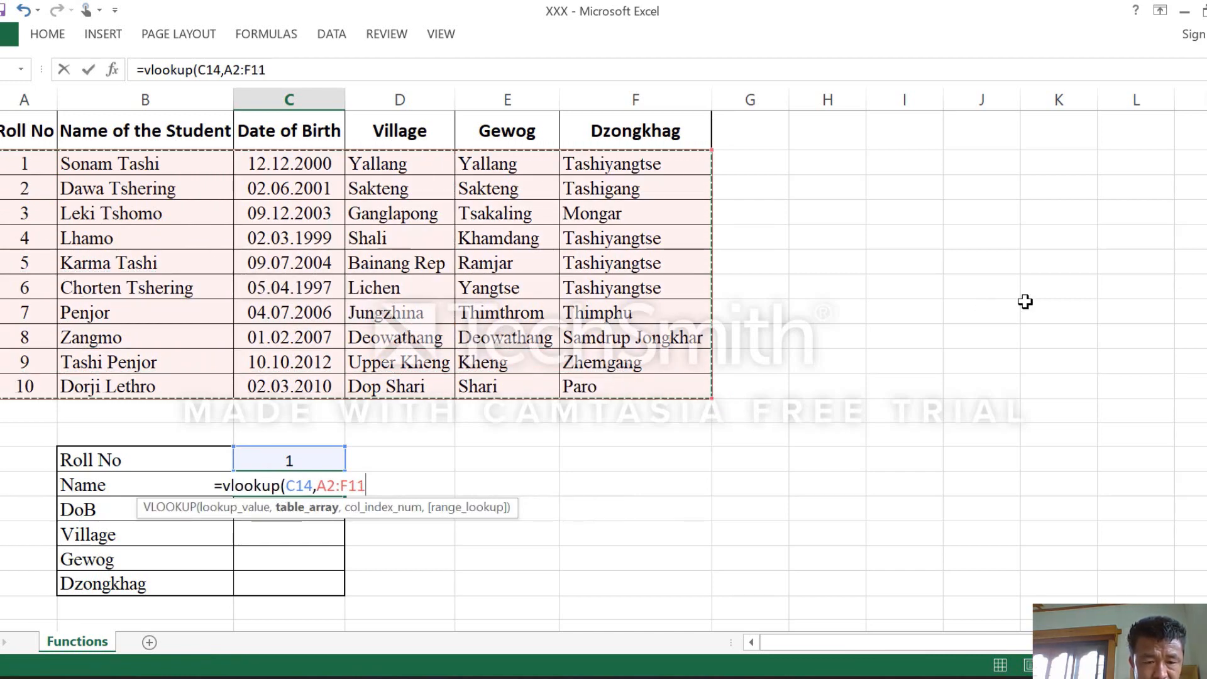
type(",")
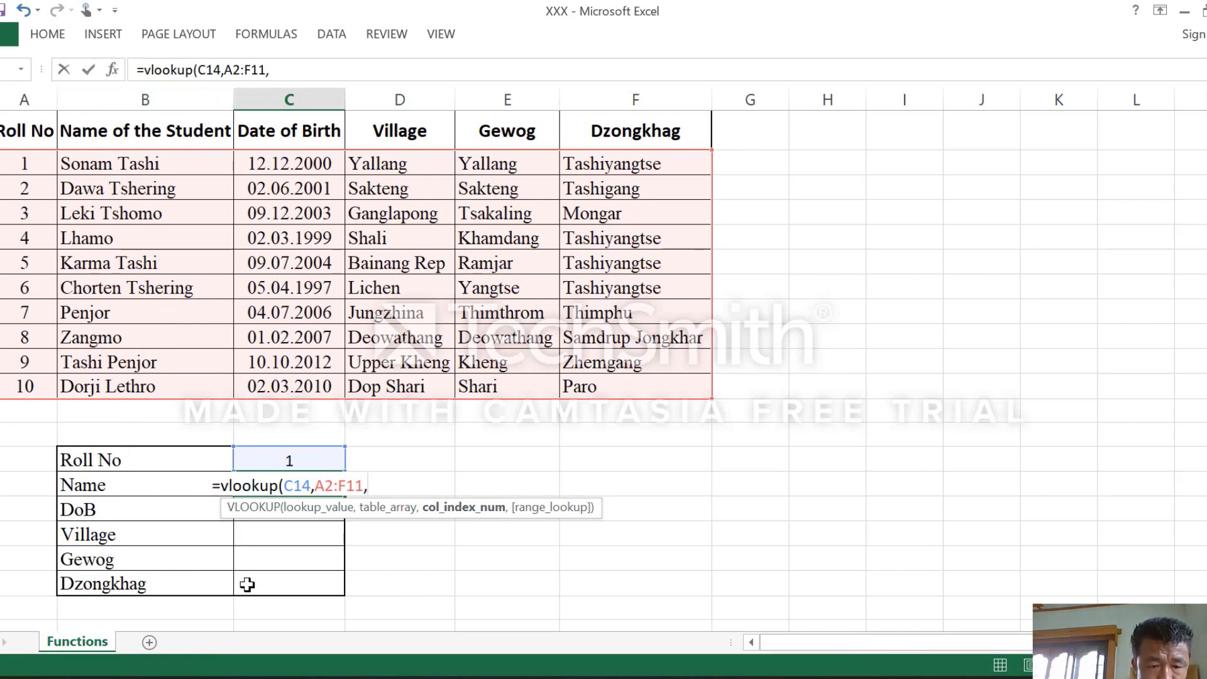
type("2")
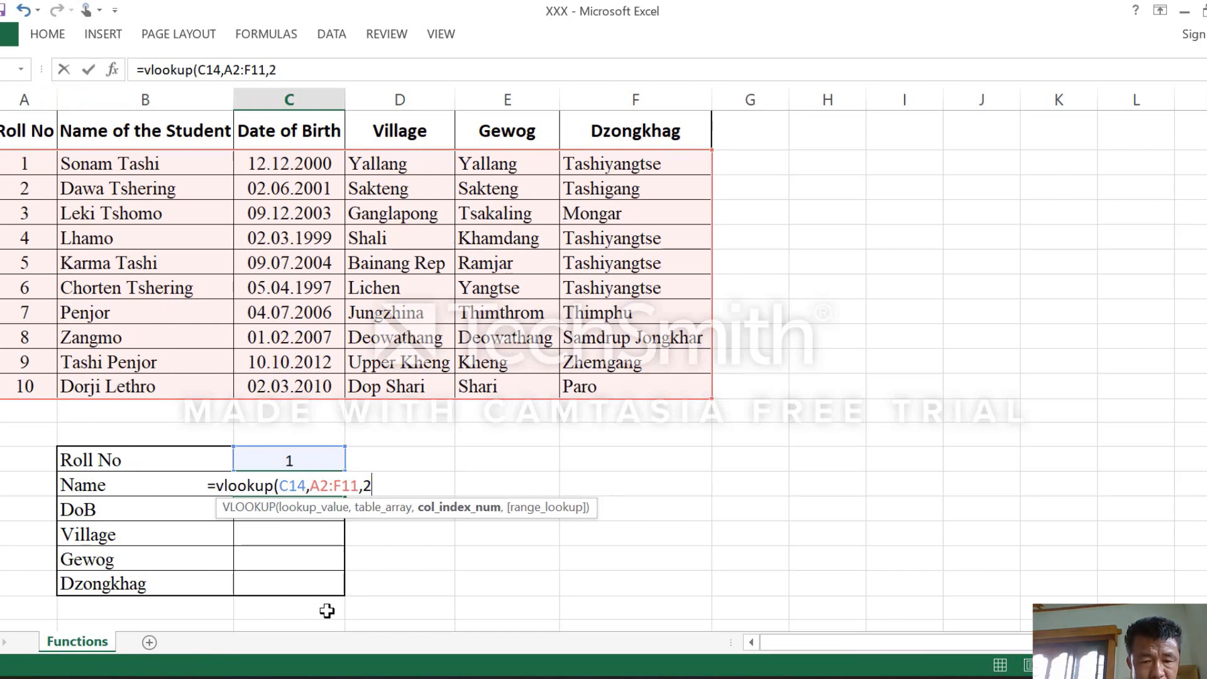
type(",")
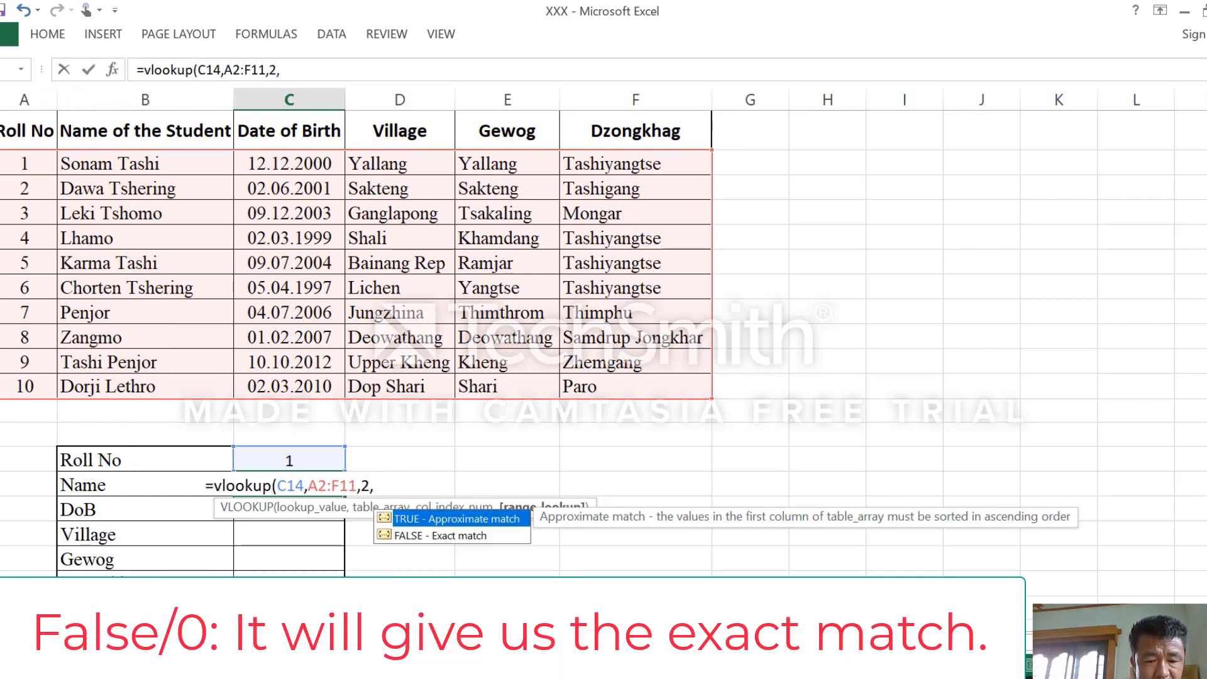
type("f")
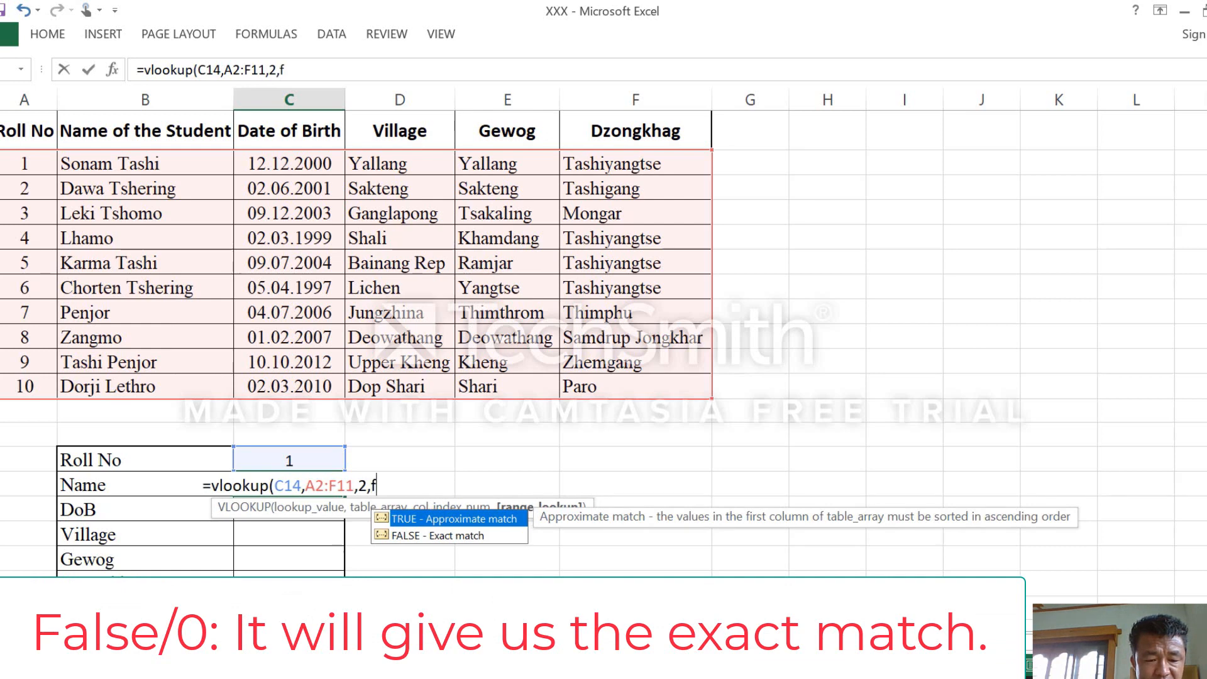
type("alse)")
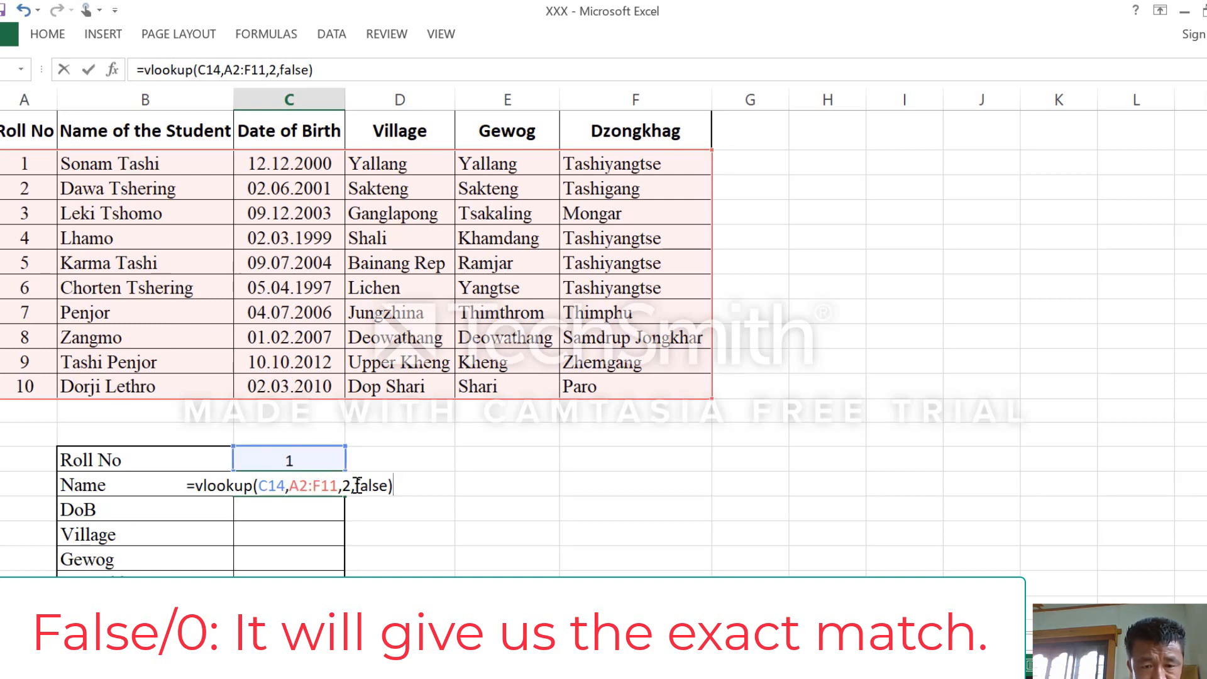
key("Return")
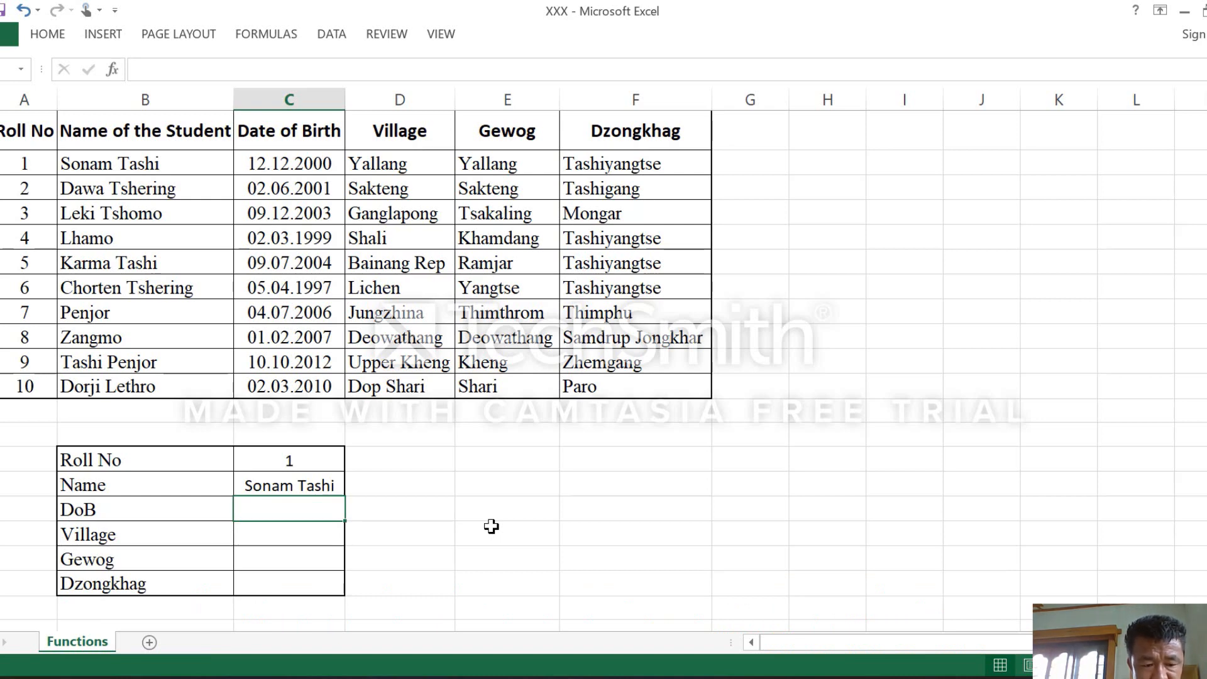
Enter =VLOOKUP(C14,A2:F11,3,0) in C16 to look up the student's date of birth
type("=")
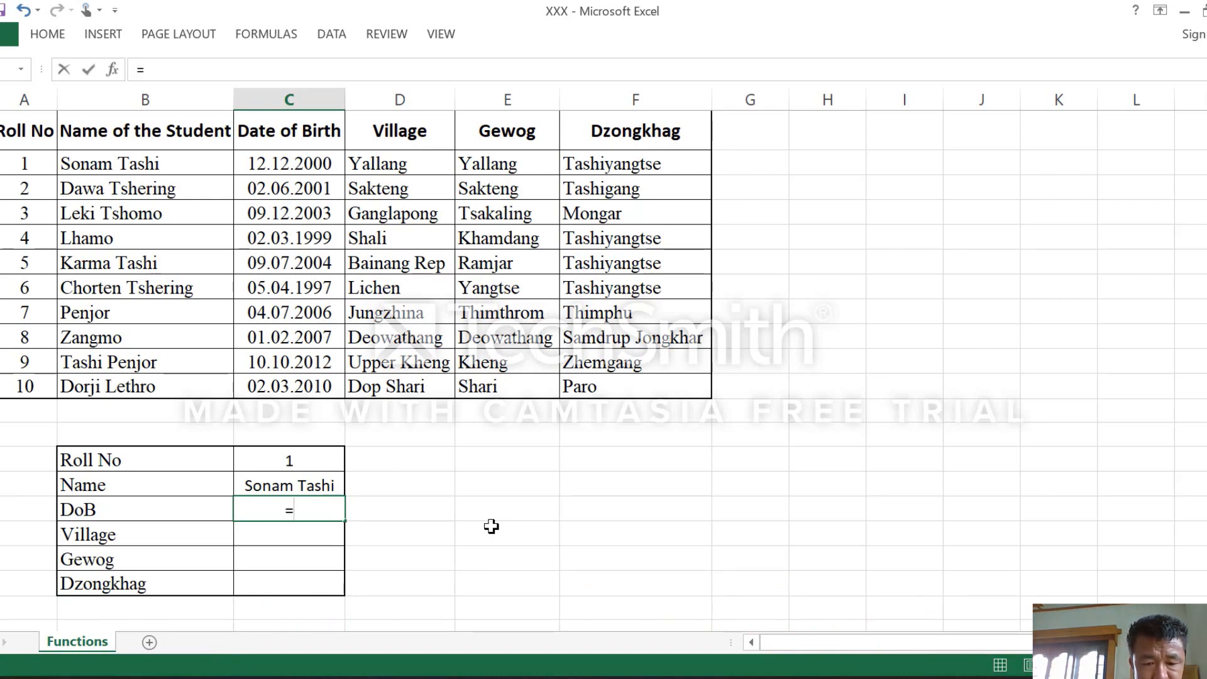
type("vlook")
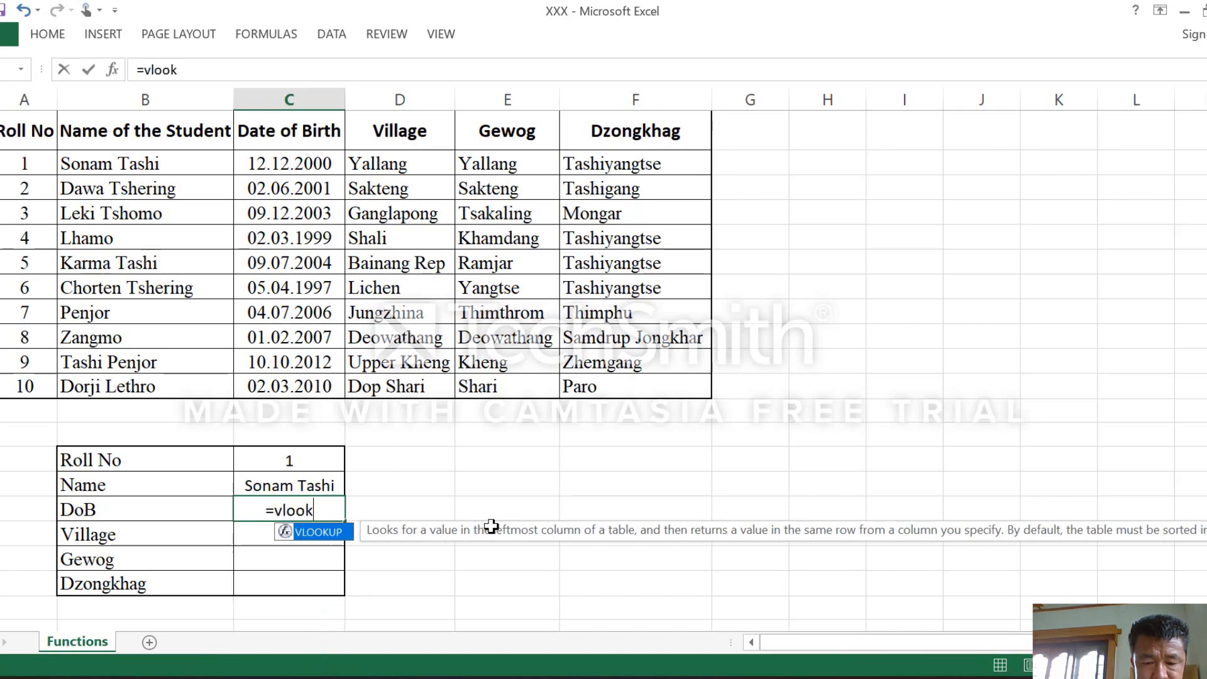
type("up(")
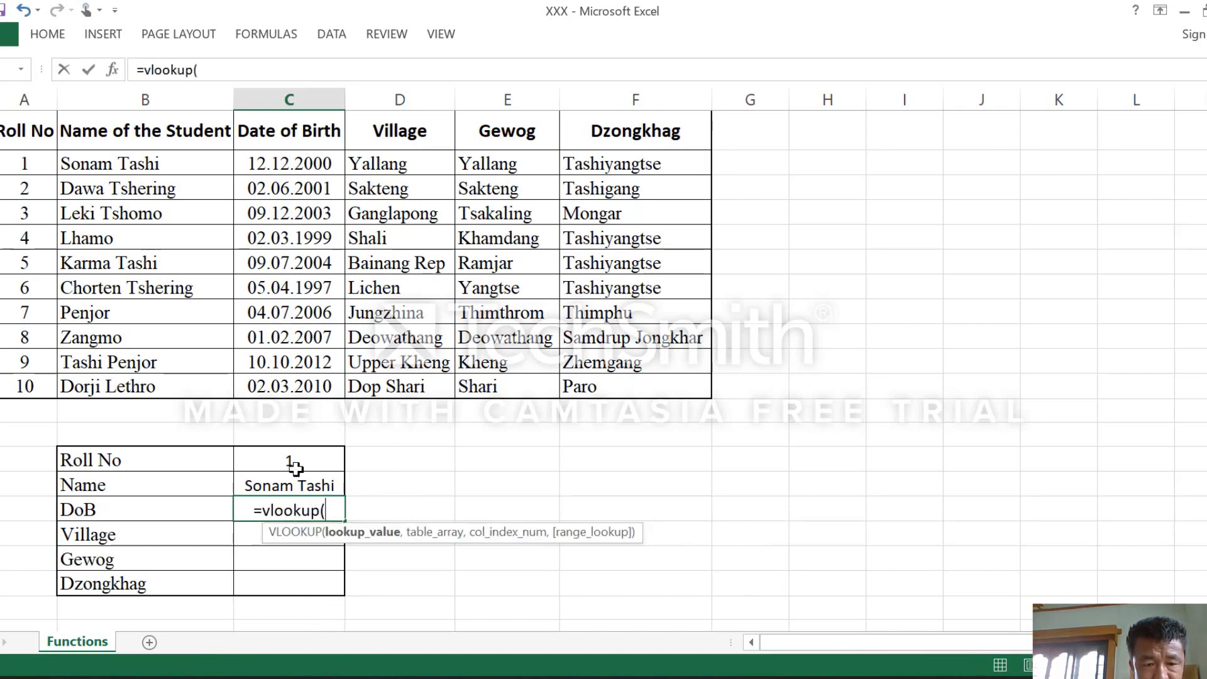
left_click(296, 462)
type(",")
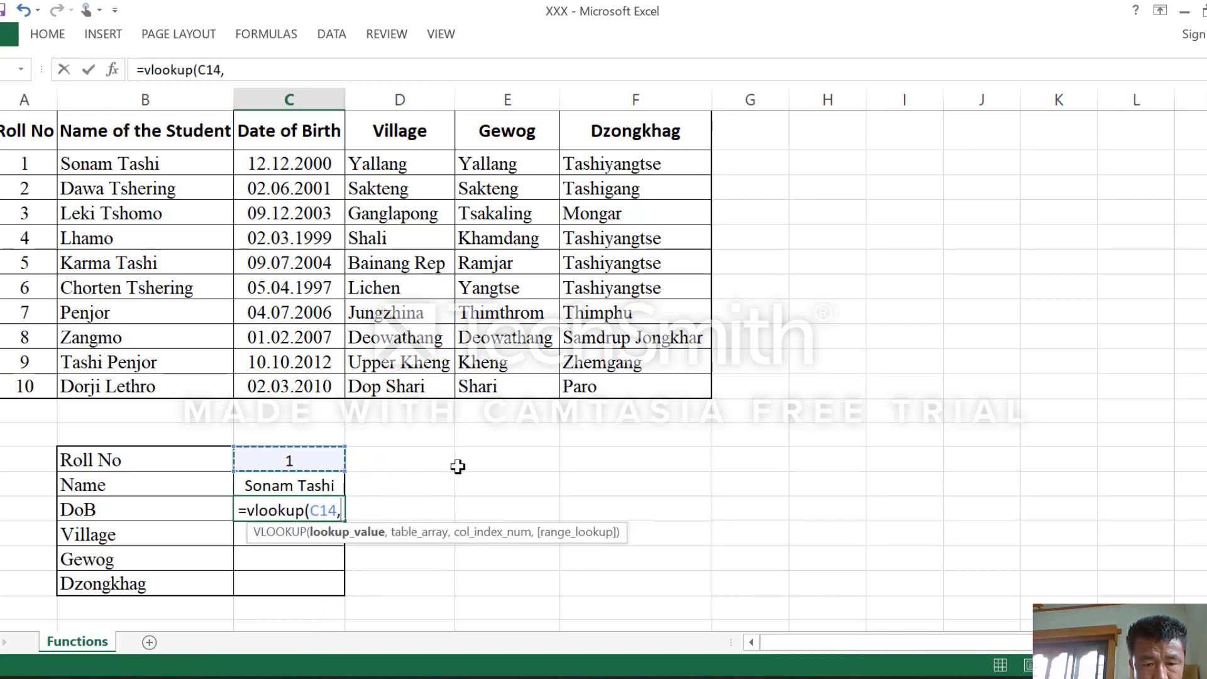
left_click_drag(8, 165, 649, 386)
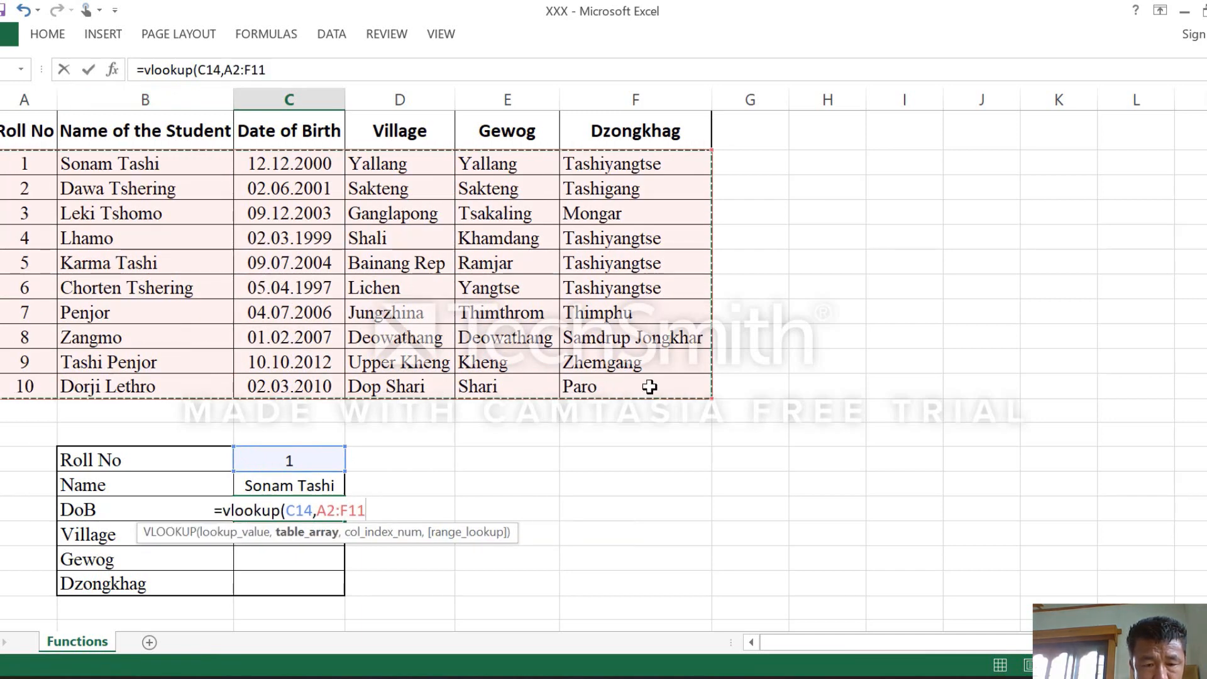
type(",")
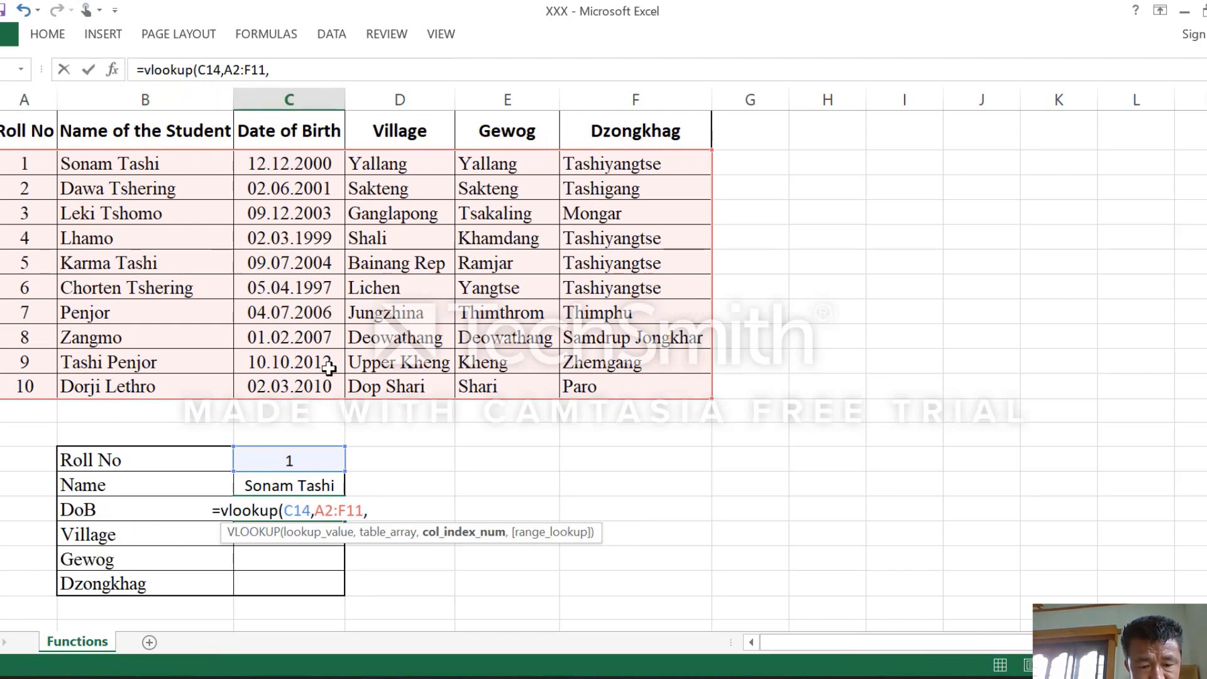
type("3,0")
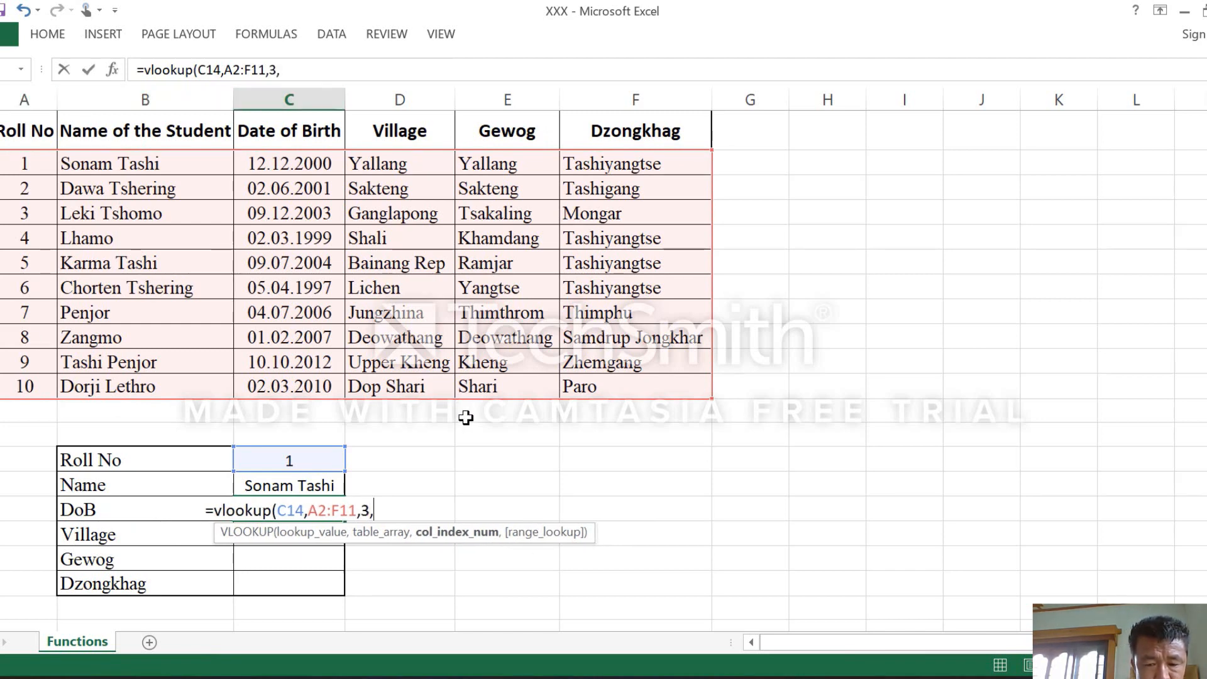
type(")")
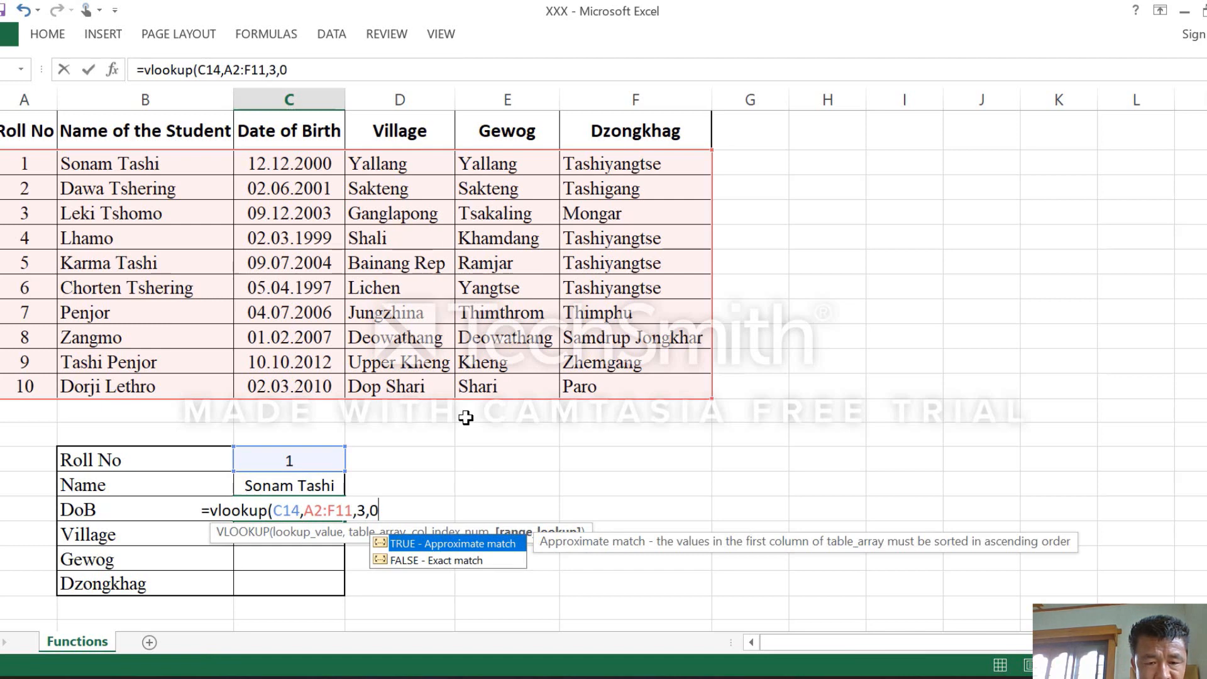
key("Return")
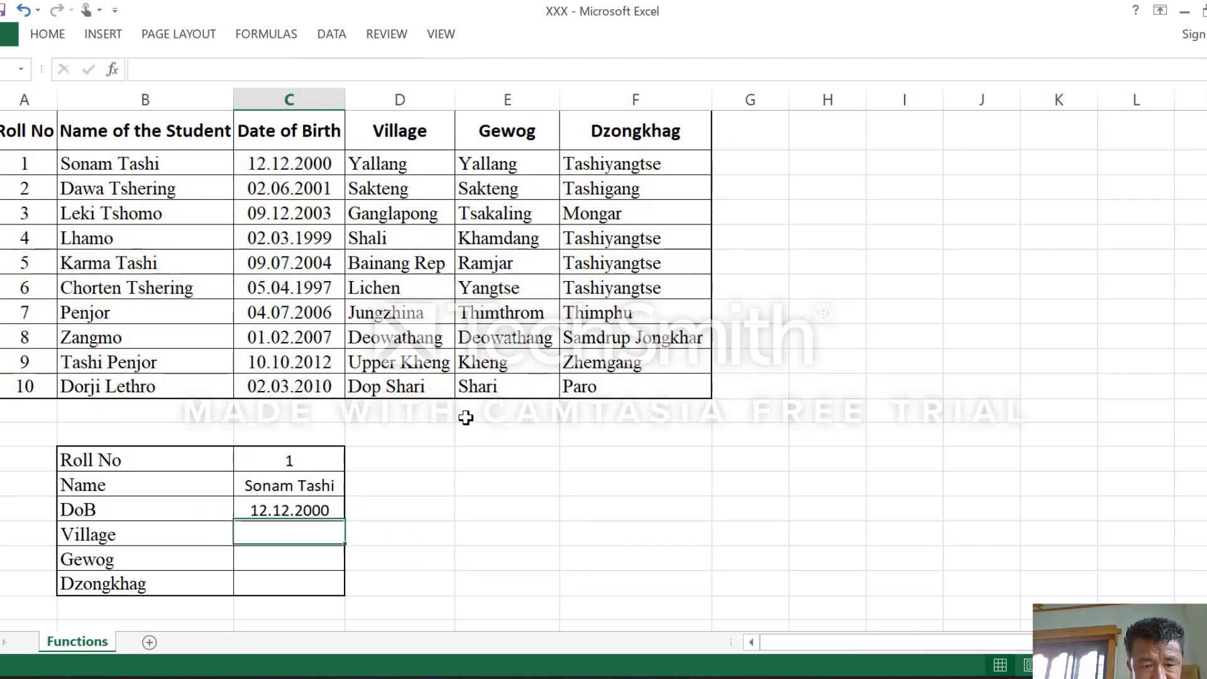
Enter =VLOOKUP(C14,A2:F11,4,FALSE) in C17 to look up the student's village by roll number
type("=")
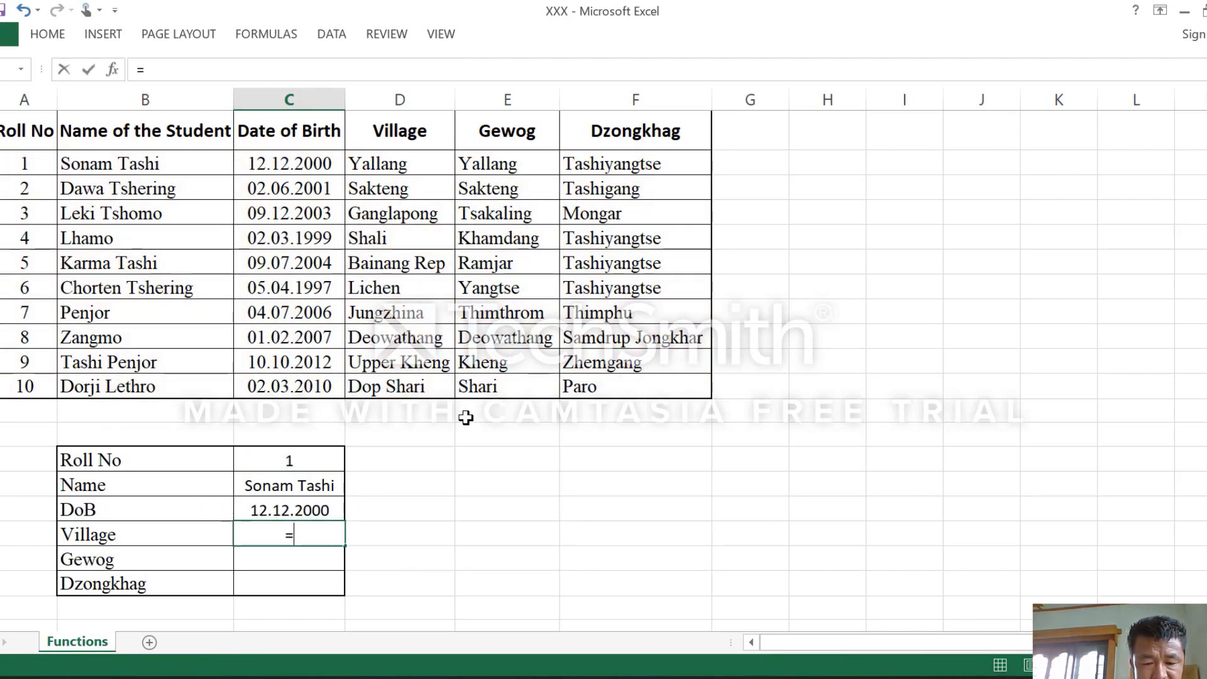
type("vlookup(")
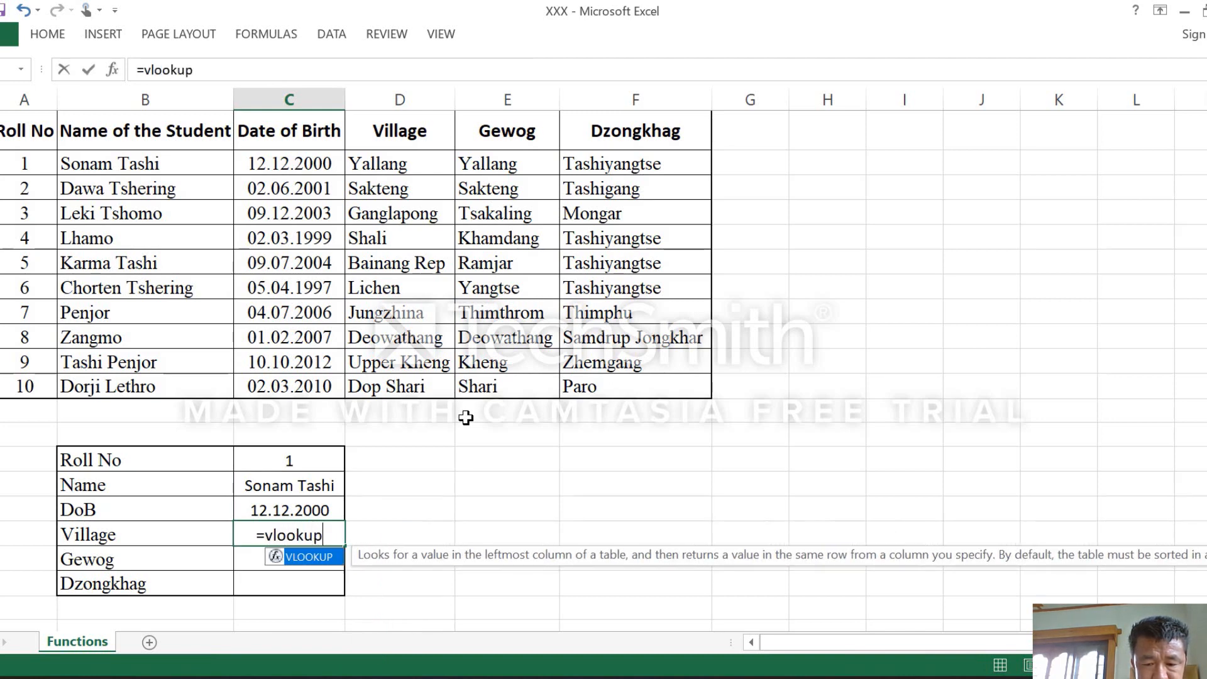
left_click(314, 465)
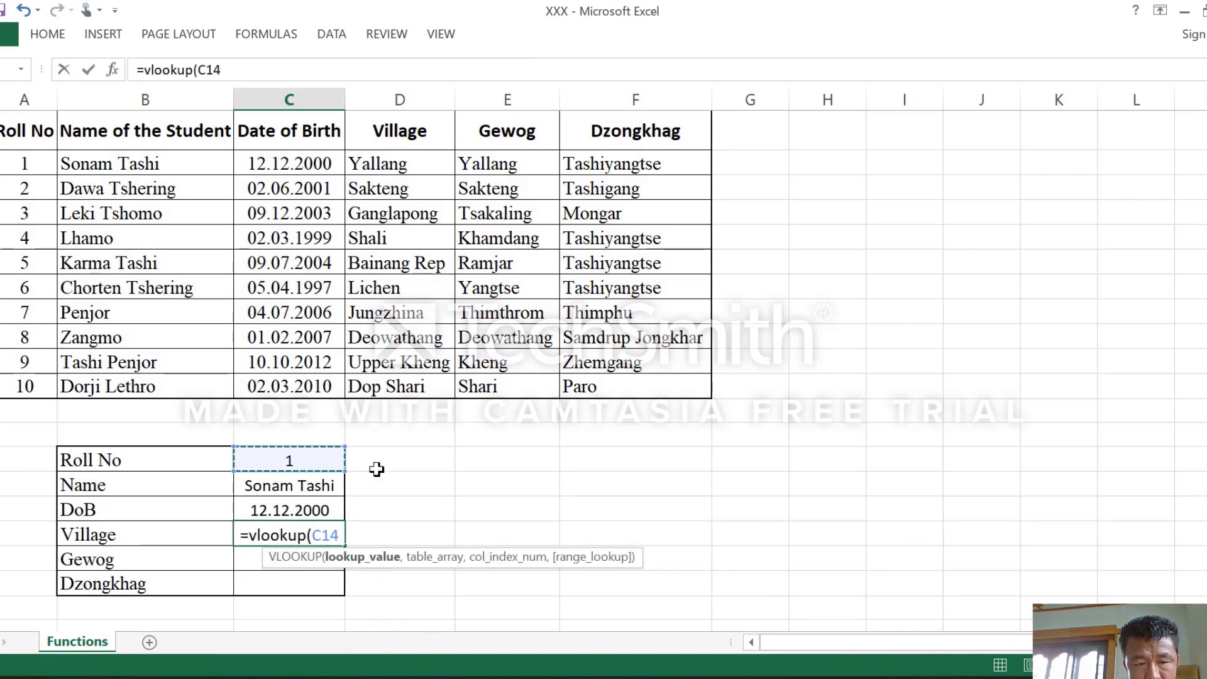
type(",")
left_click_drag(23, 162, 617, 399)
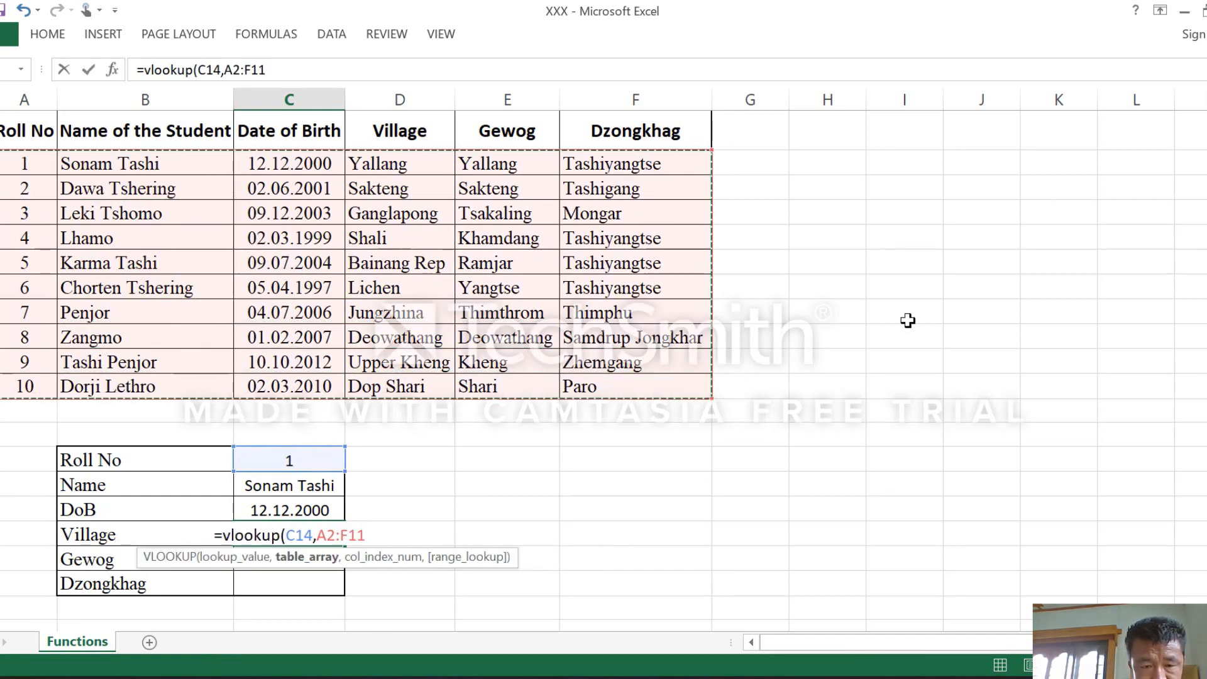
type(",")
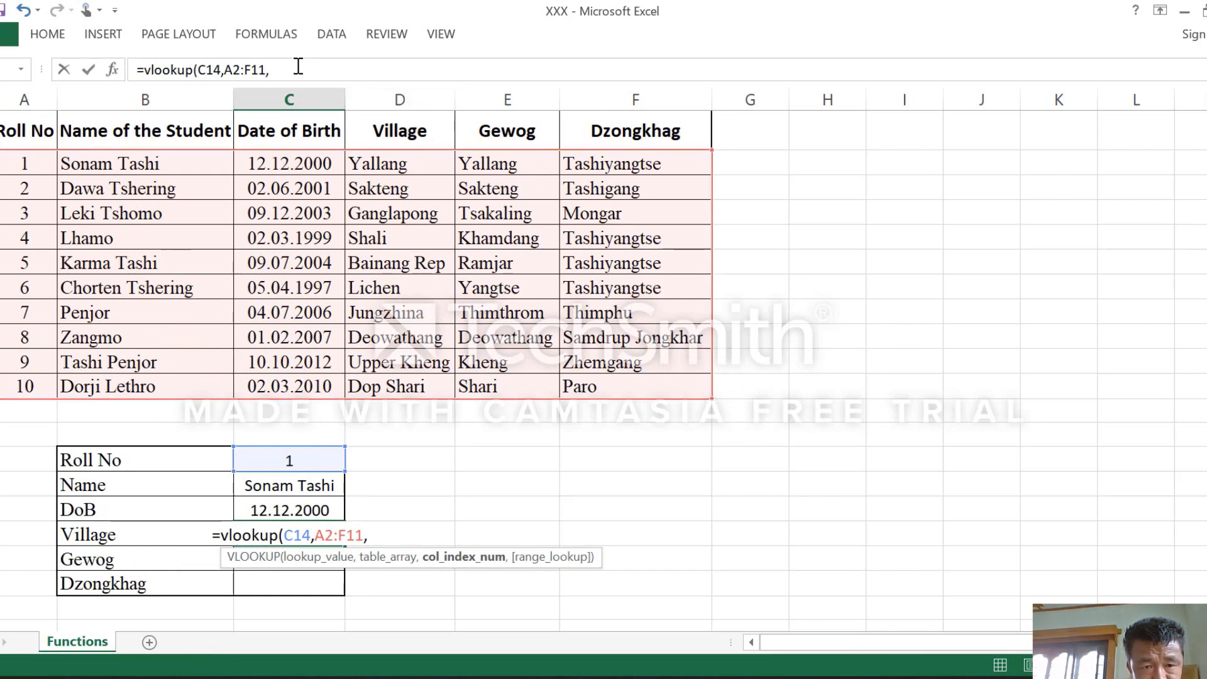
type("4")
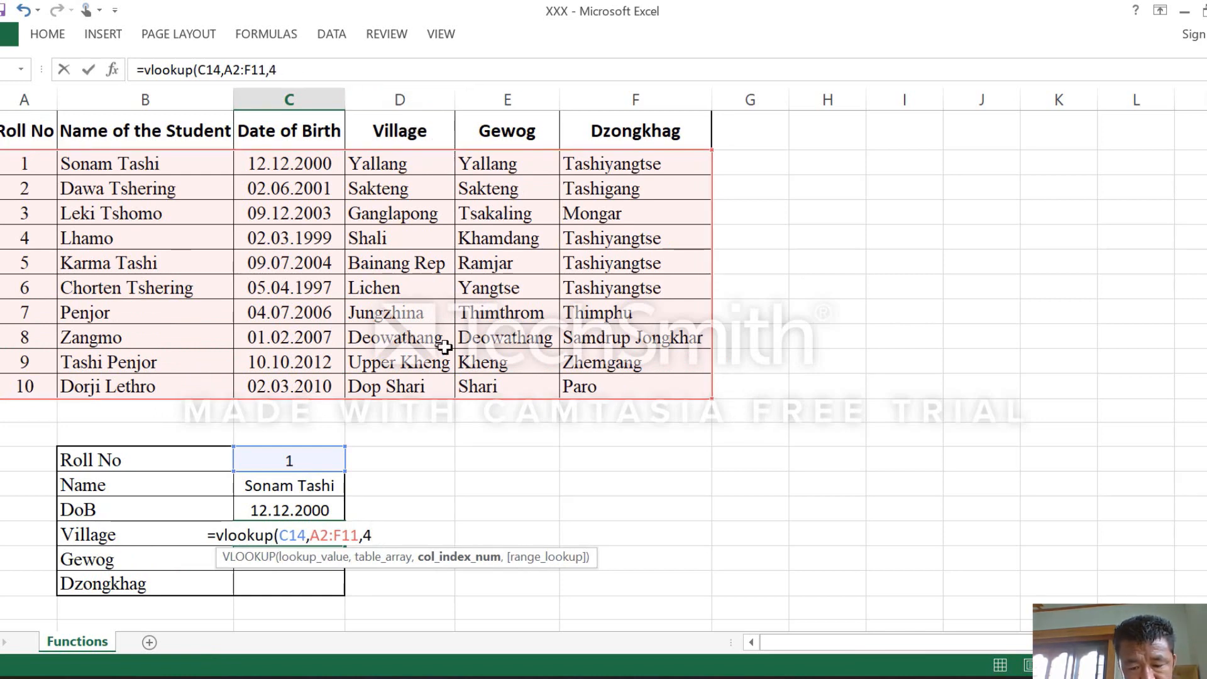
type(",")
type("fal")
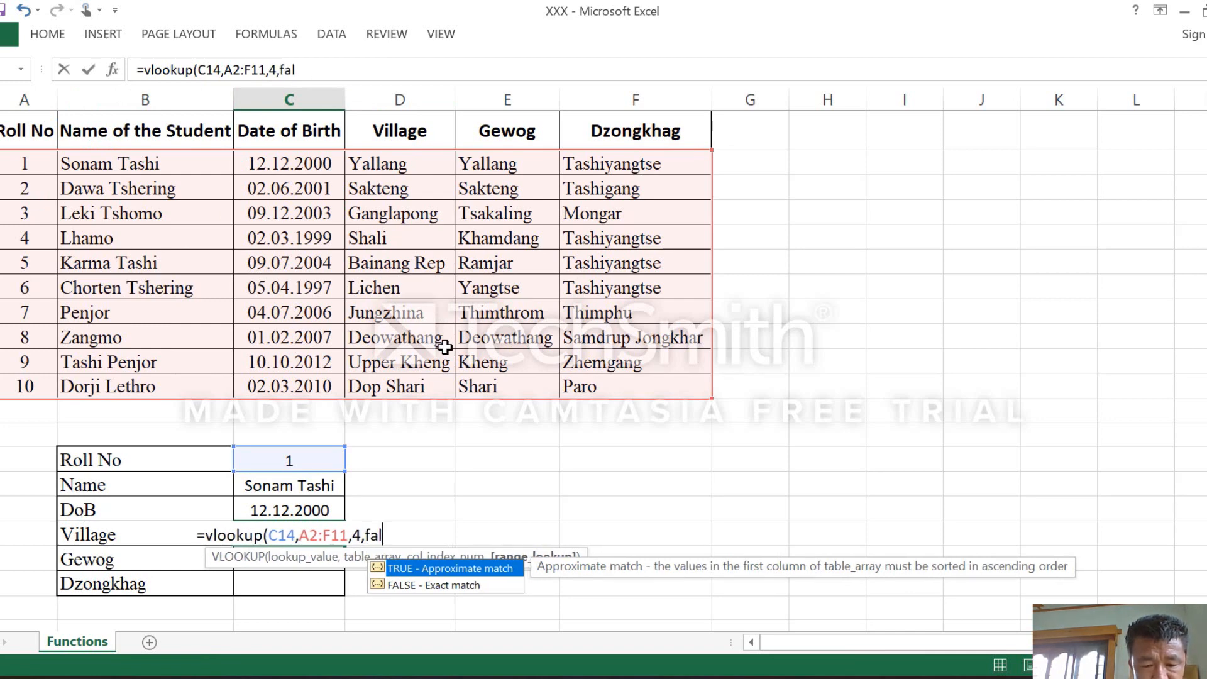
type("se)")
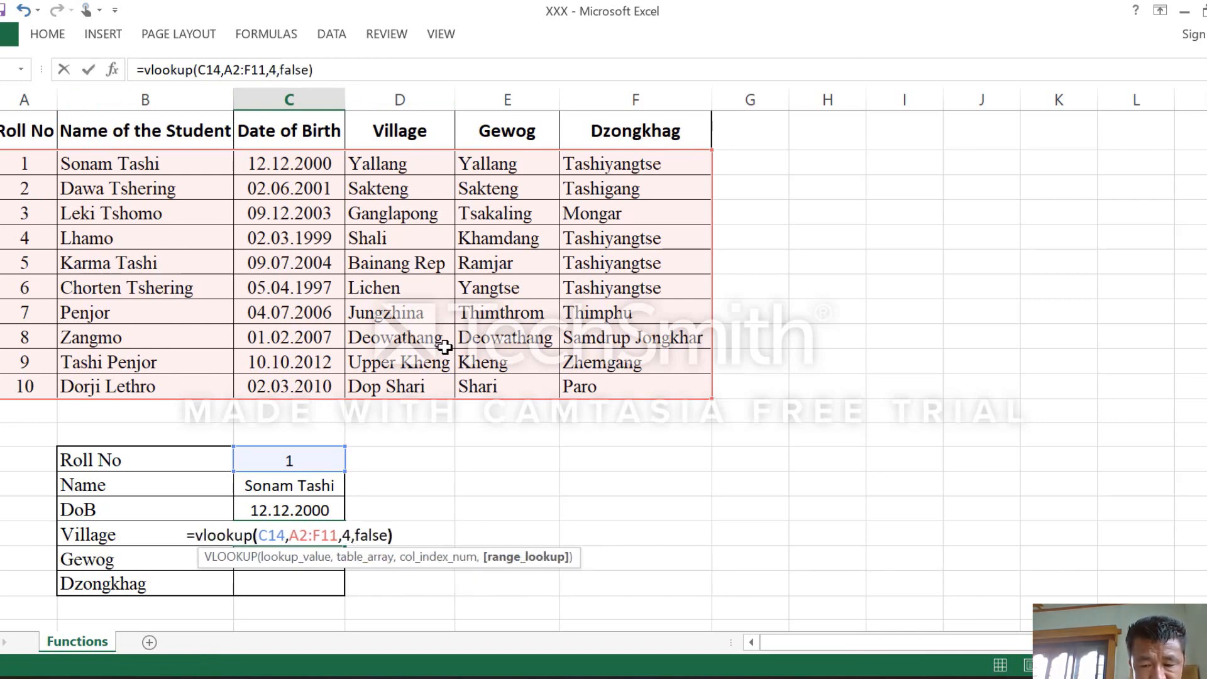
key("Return")
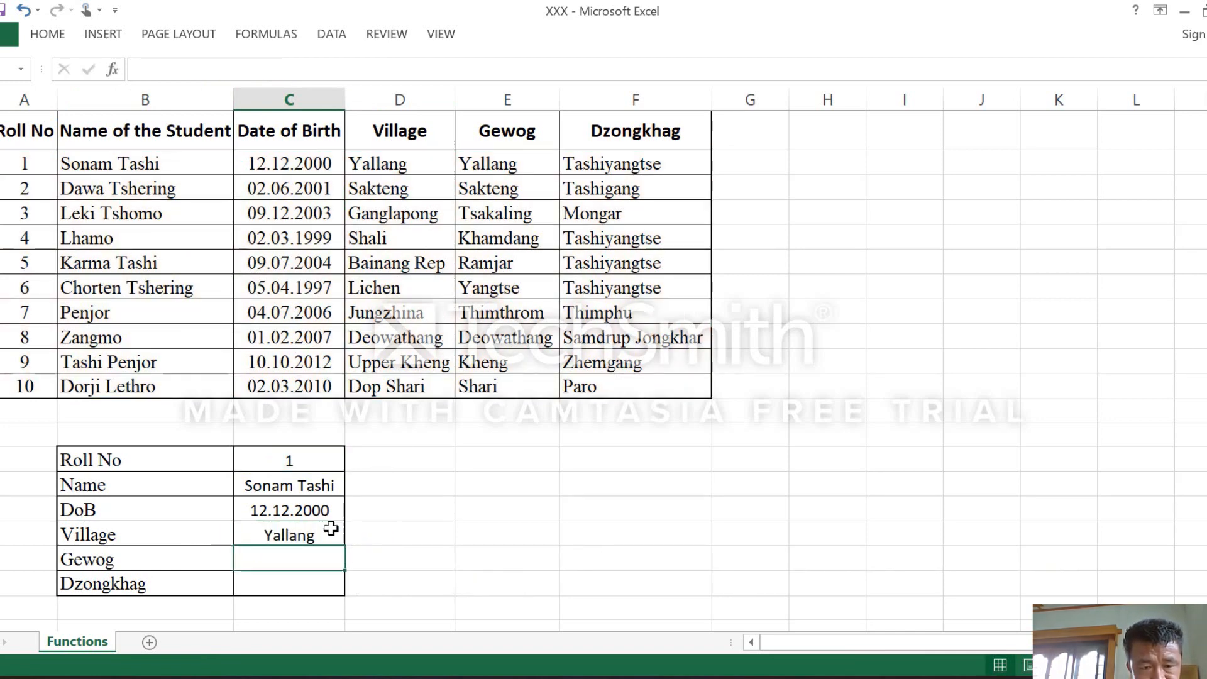
Enter =VLOOKUP(C14,A2:F11,5,0) in C18 to look up the student's gewog by roll number
type("=")
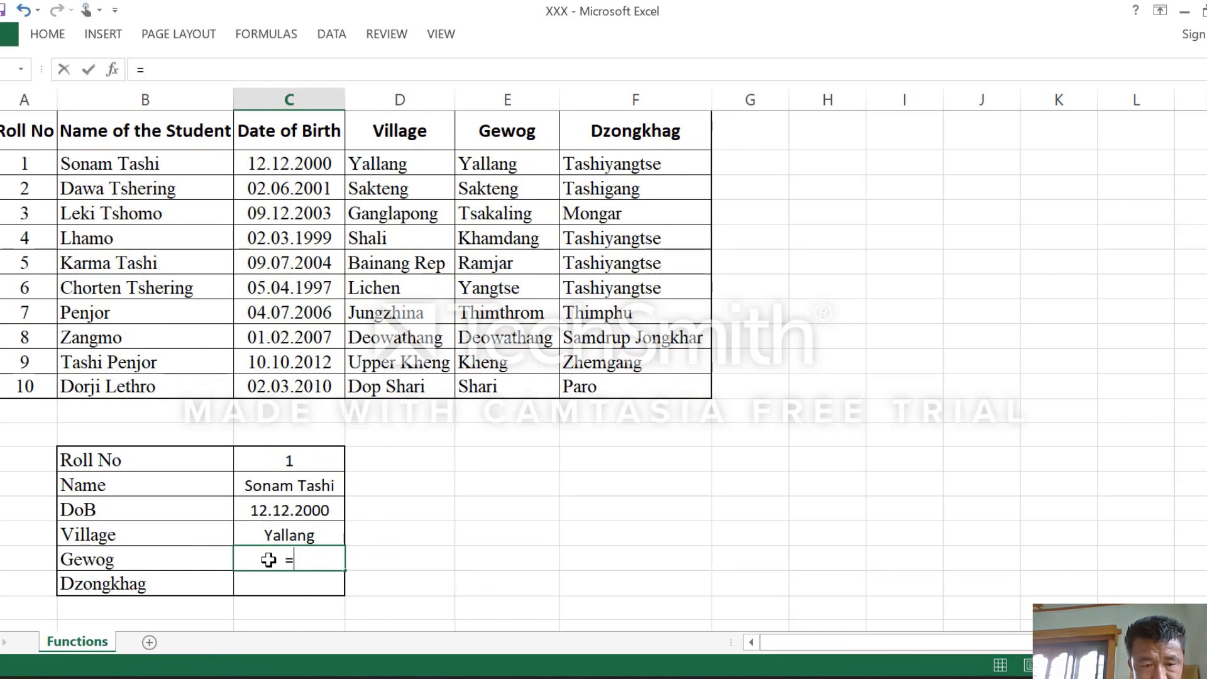
type("vlo")
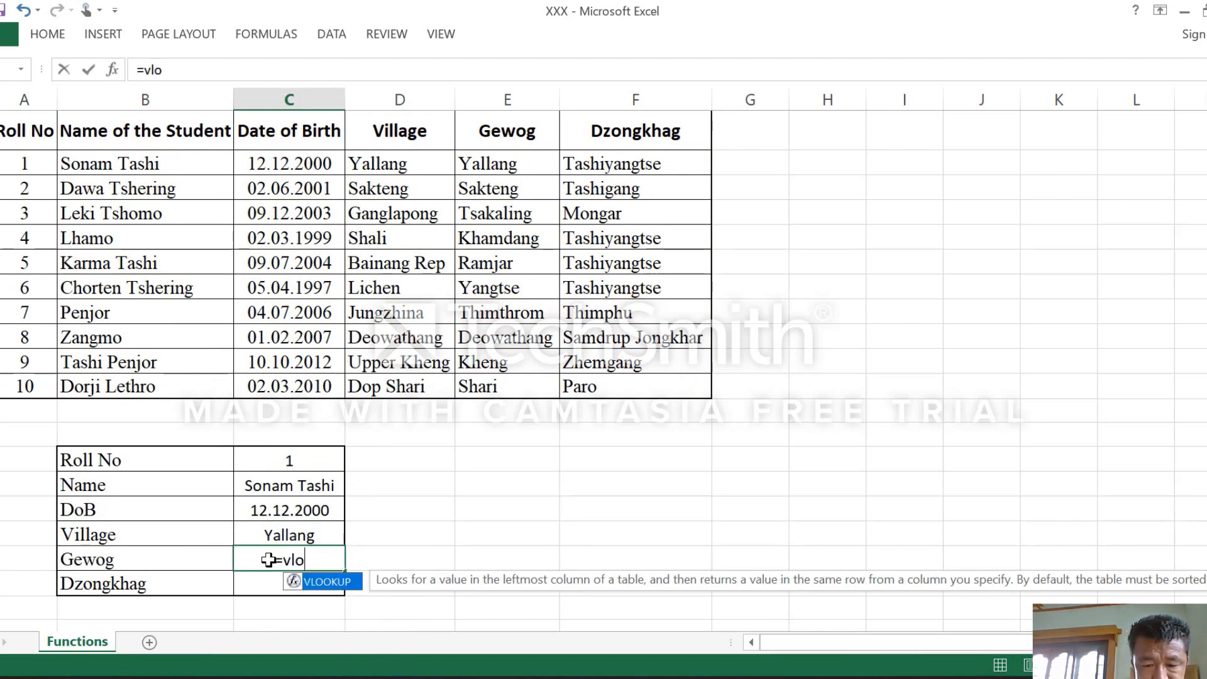
type("okup(")
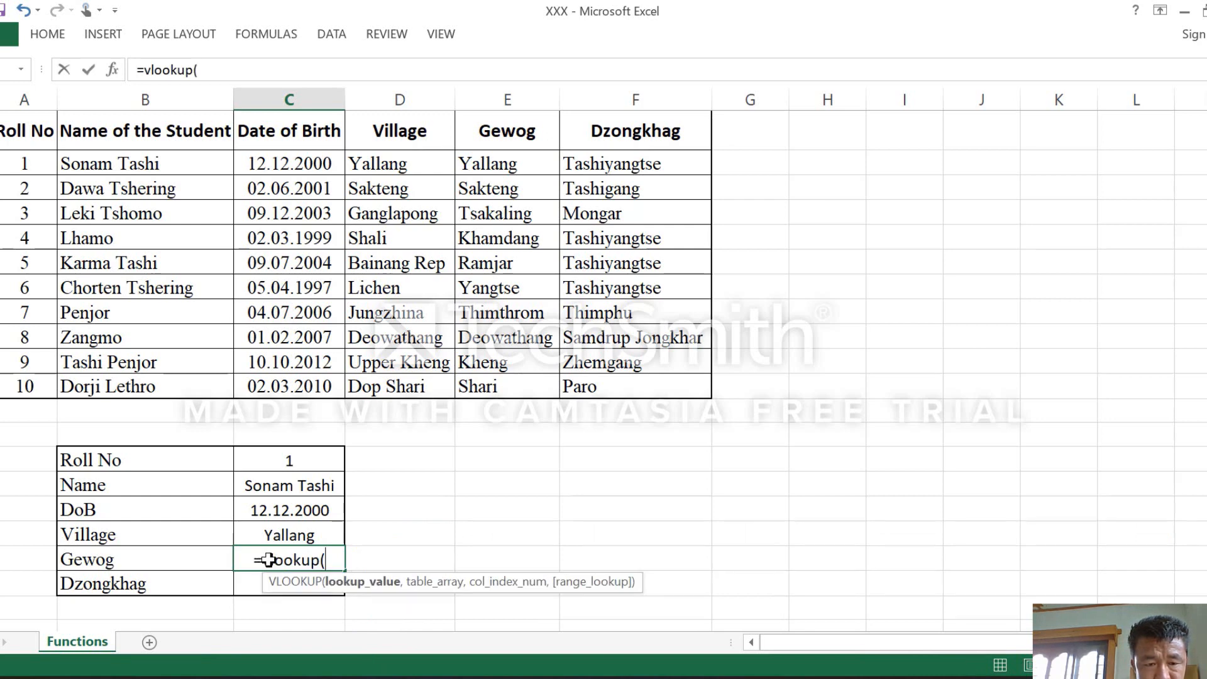
left_click(290, 454)
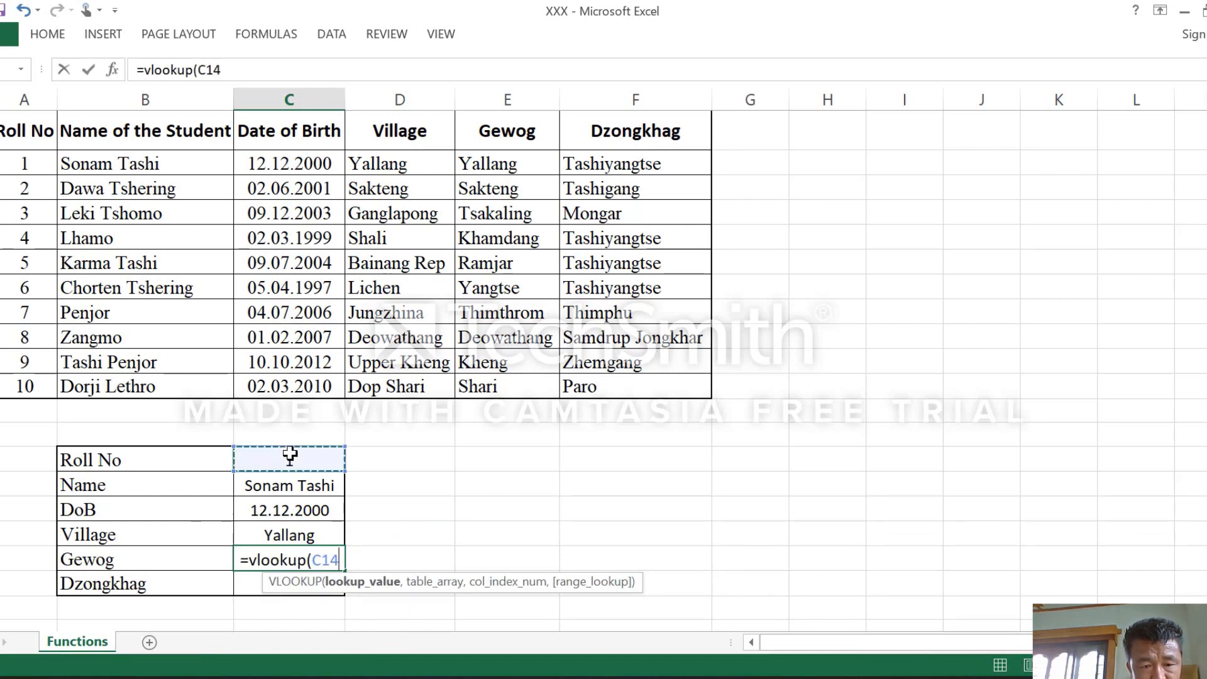
type(",")
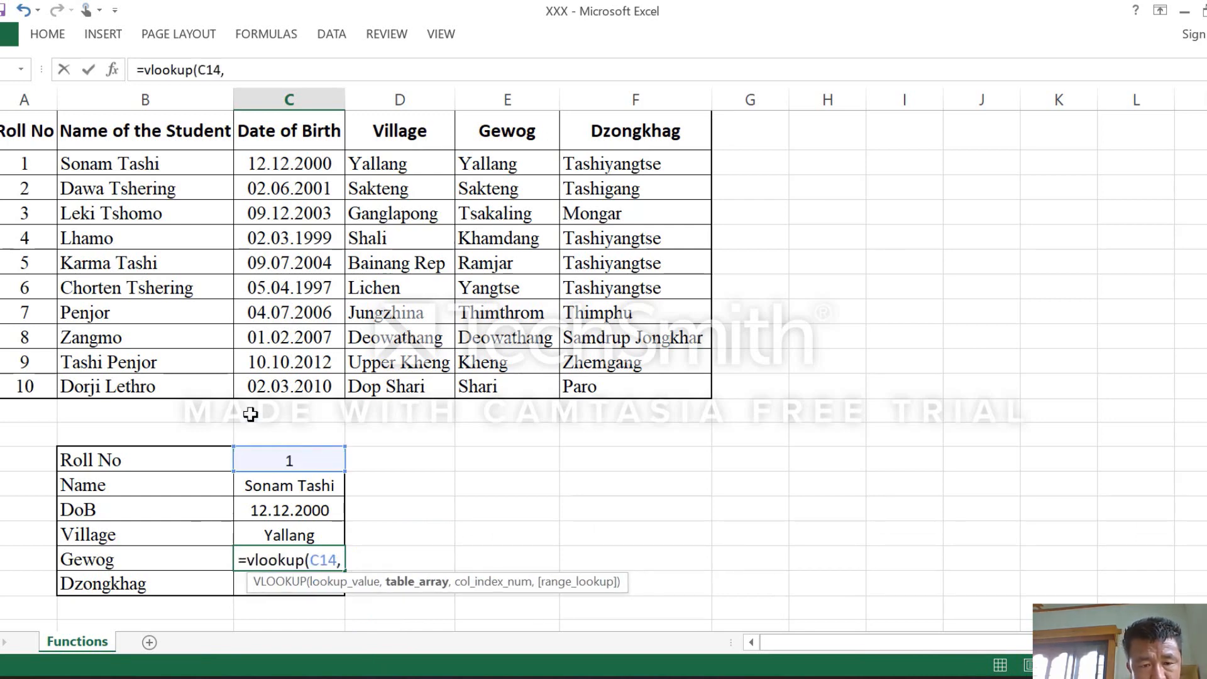
left_click_drag(22, 165, 599, 375)
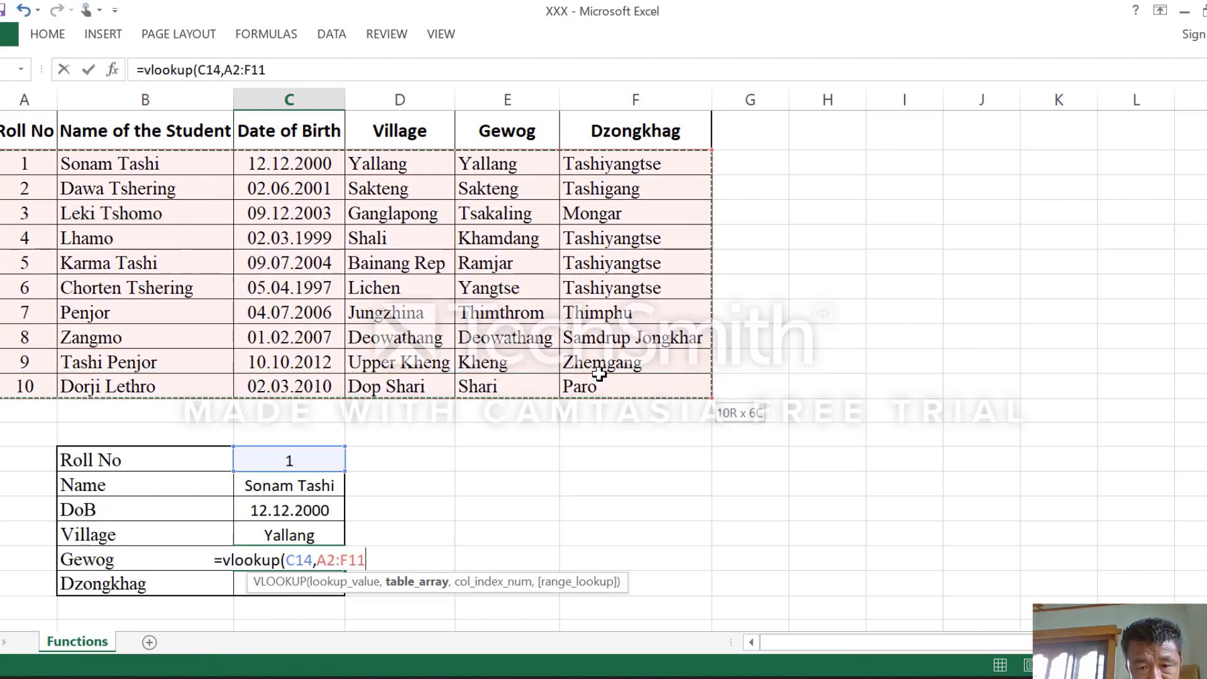
type(",")
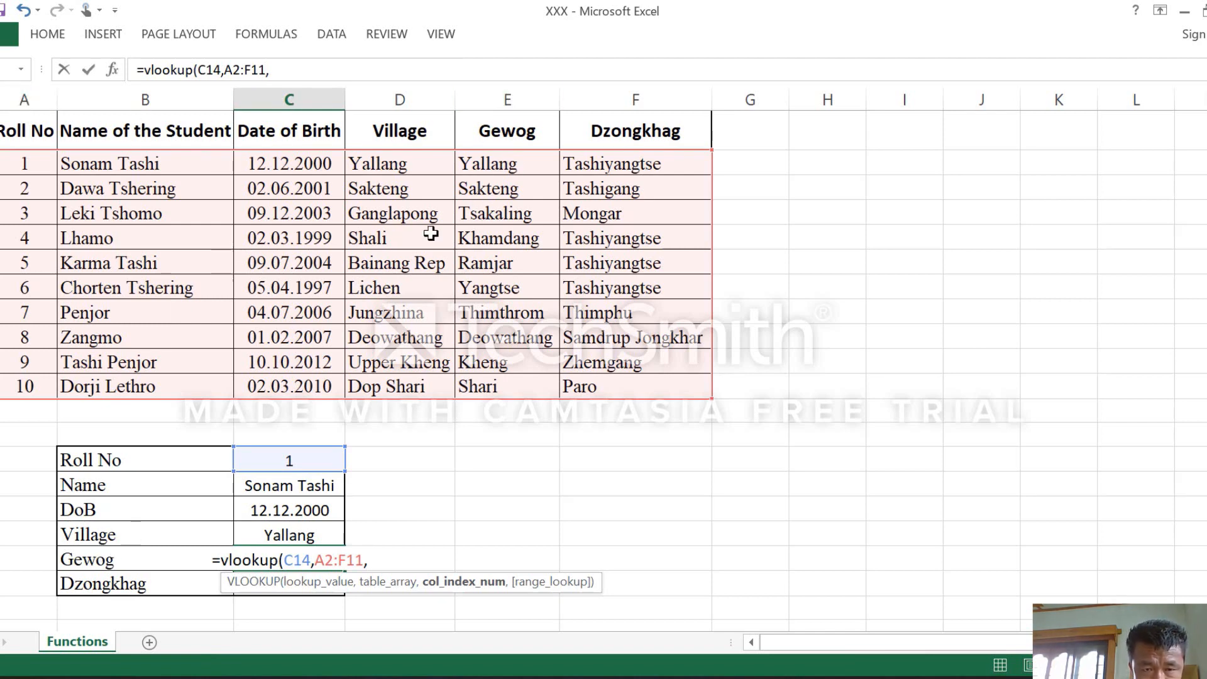
type("5")
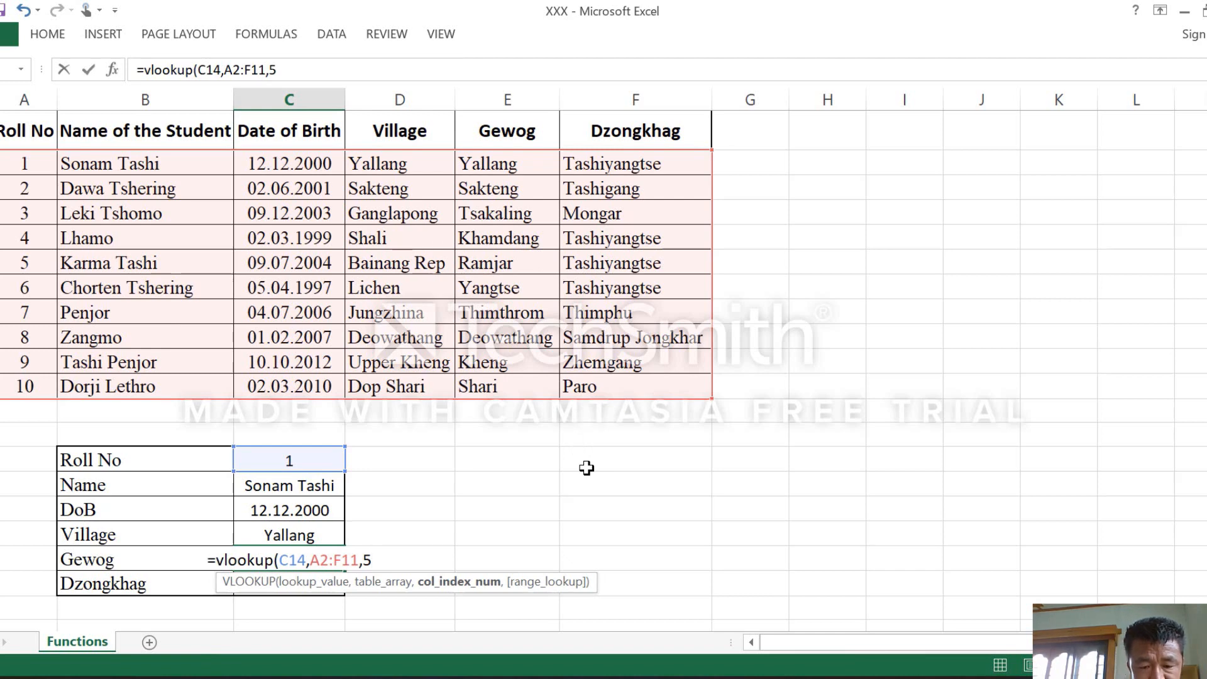
type(",0")
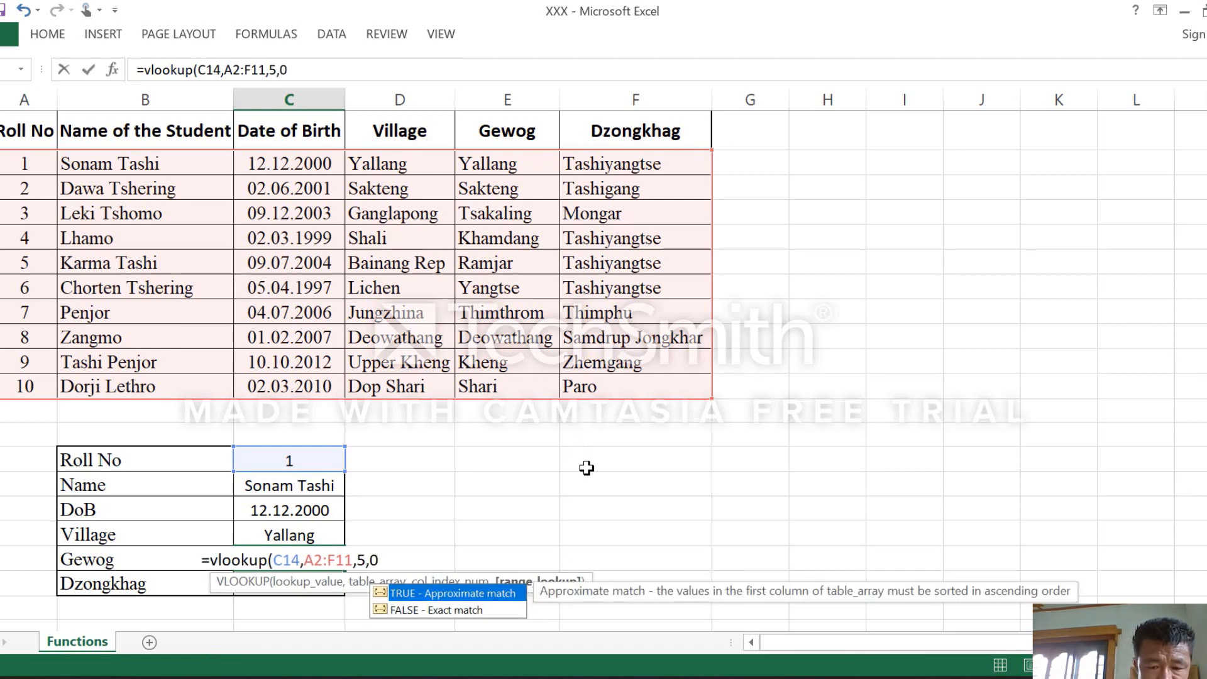
type(")")
key("Return")
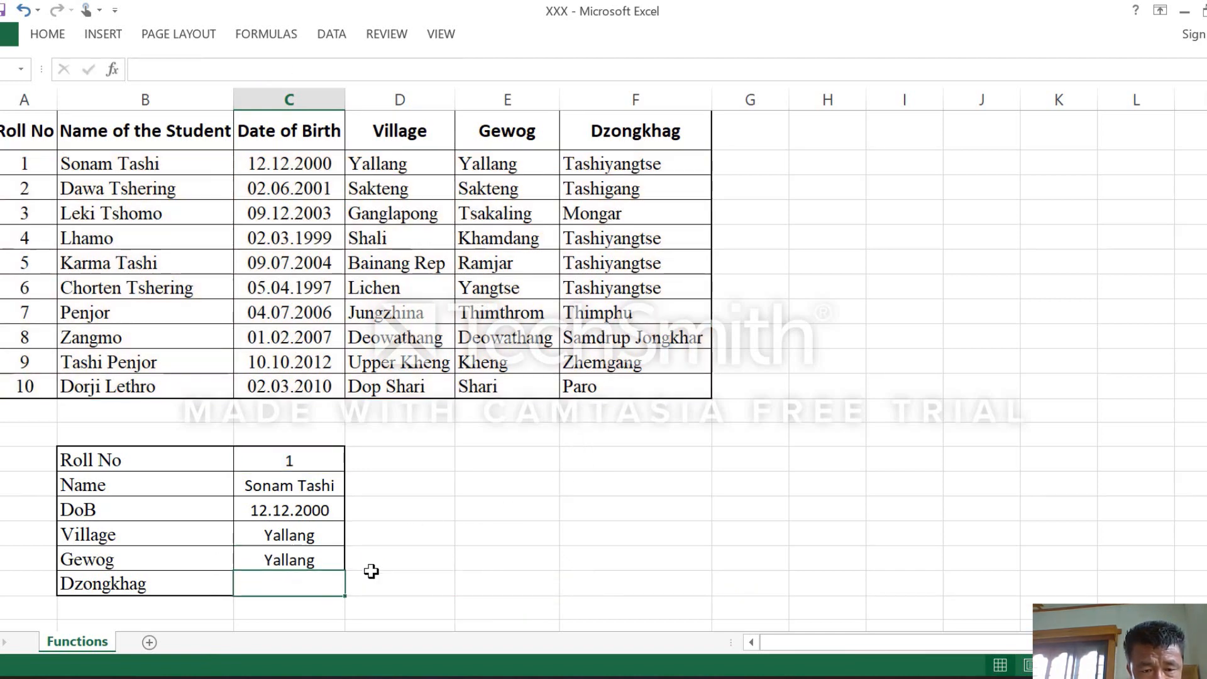
Enter =VLOOKUP(C14,A2:F11,6,0) in C19 to look up the student's dzongkhag by roll number
type("=v")
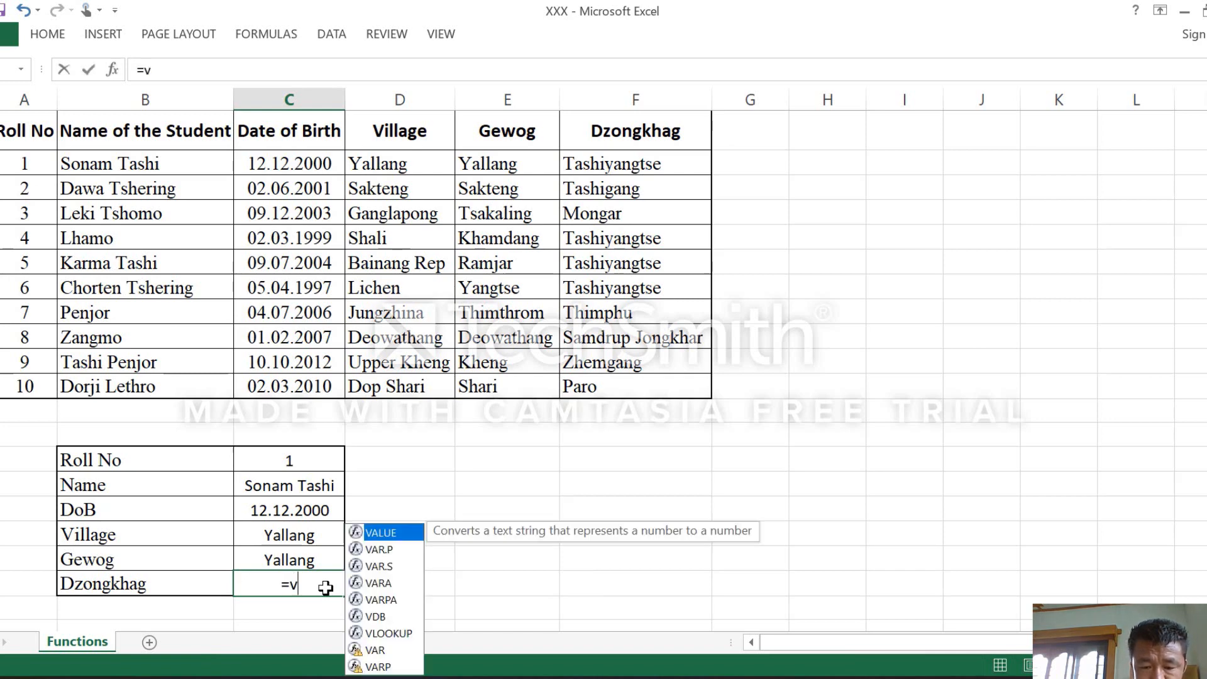
type("lookup(")
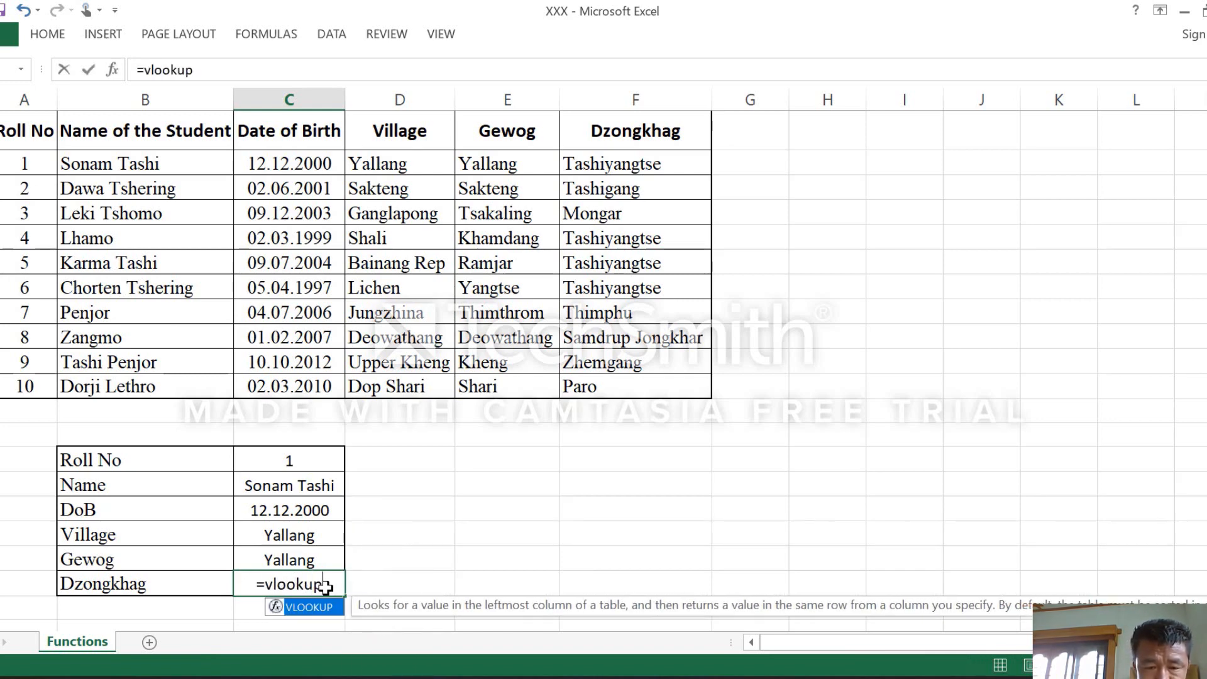
left_click(293, 461)
type(",")
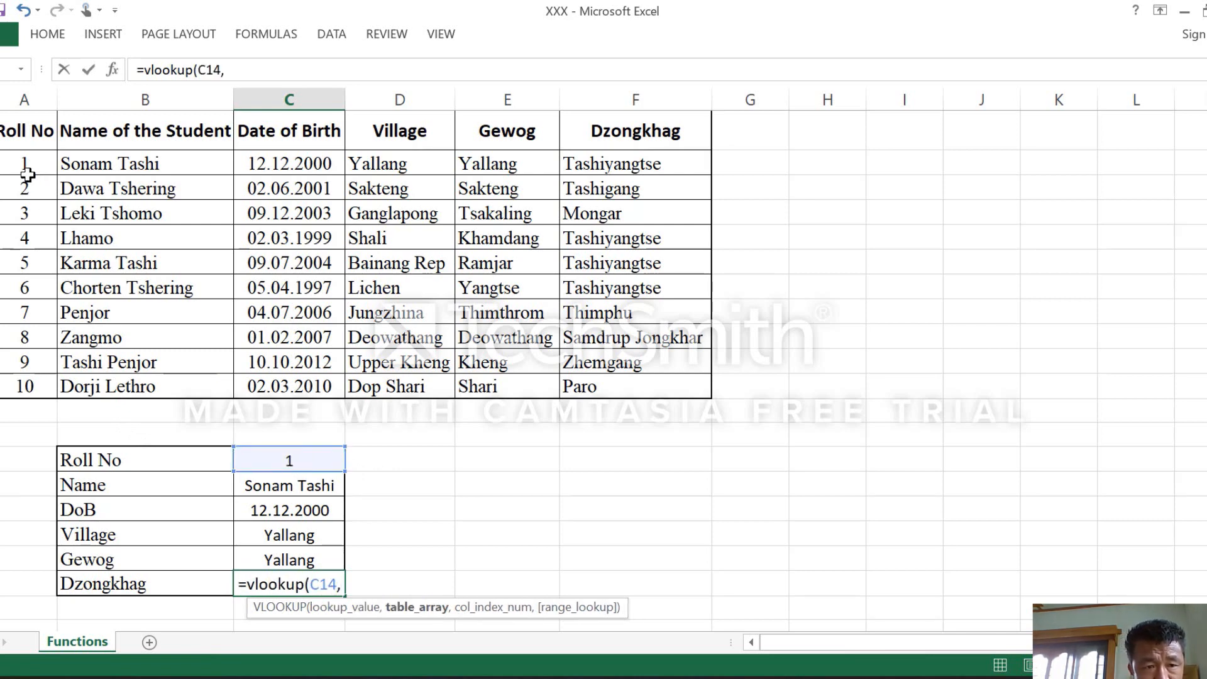
left_click_drag(26, 165, 618, 386)
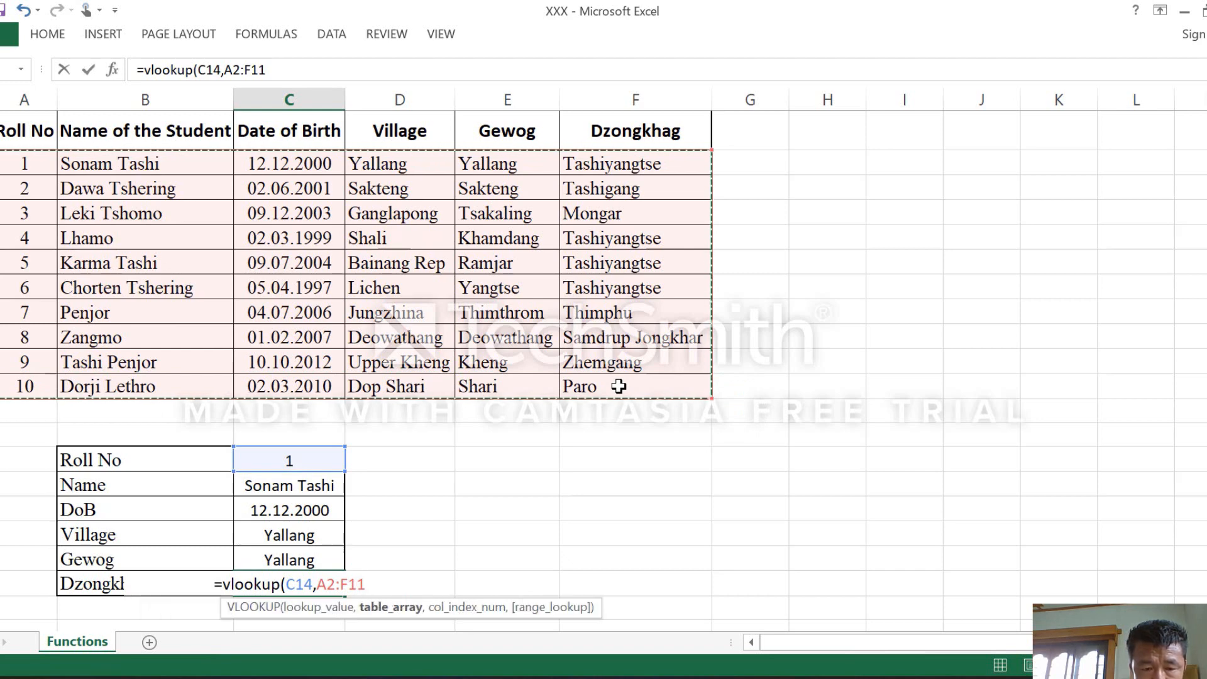
type(",")
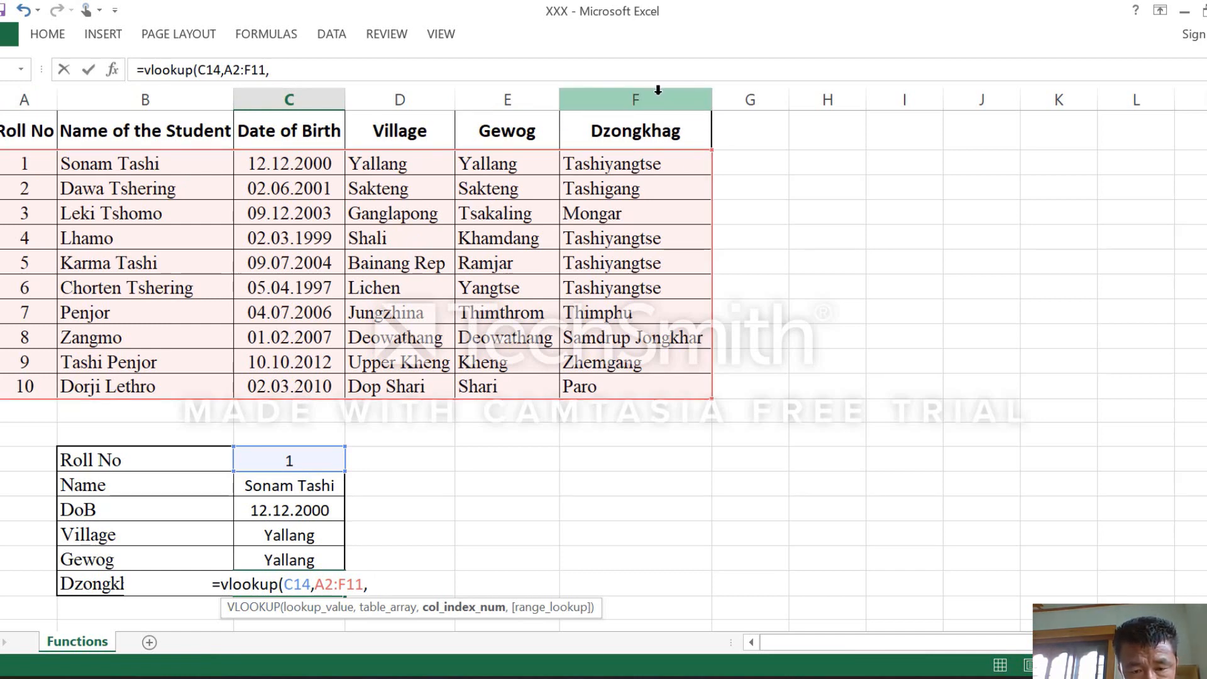
type("6,")
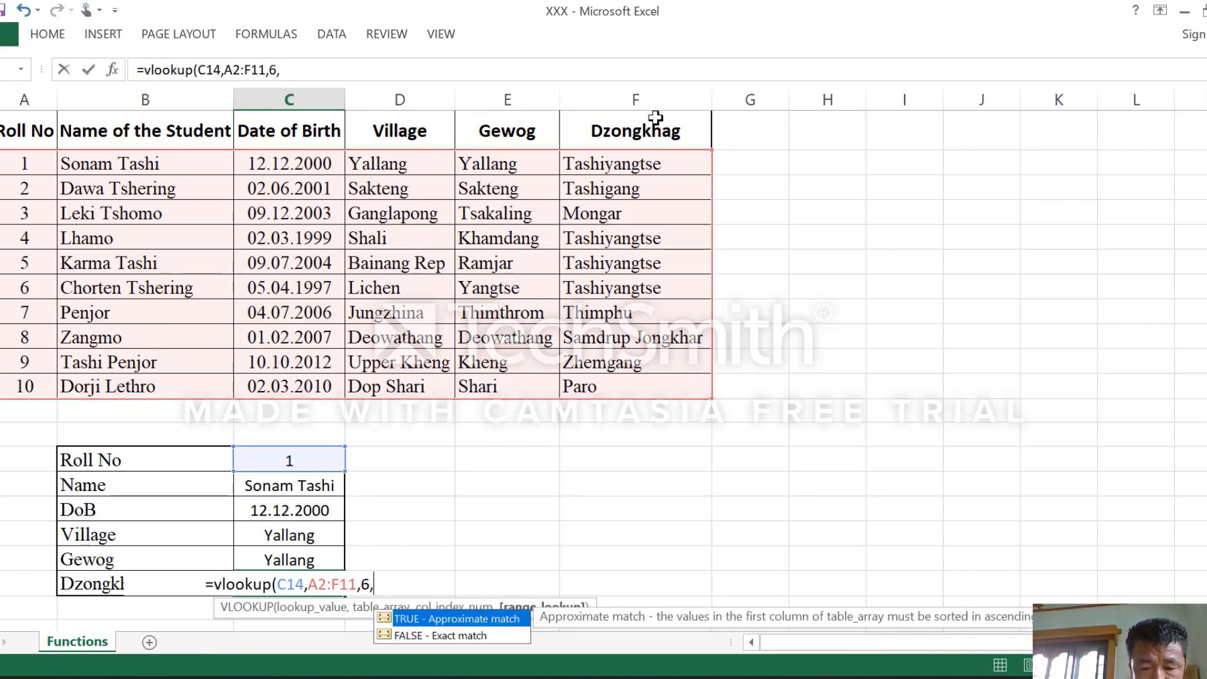
type("0")
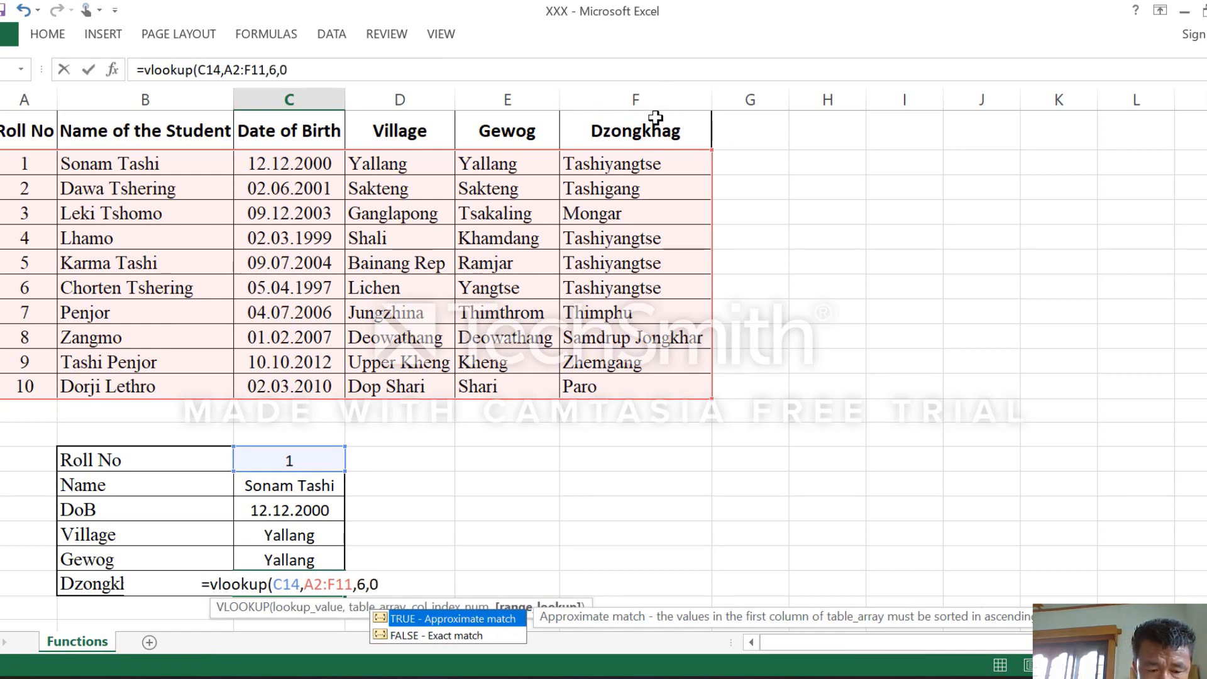
type(")")
key("Return")
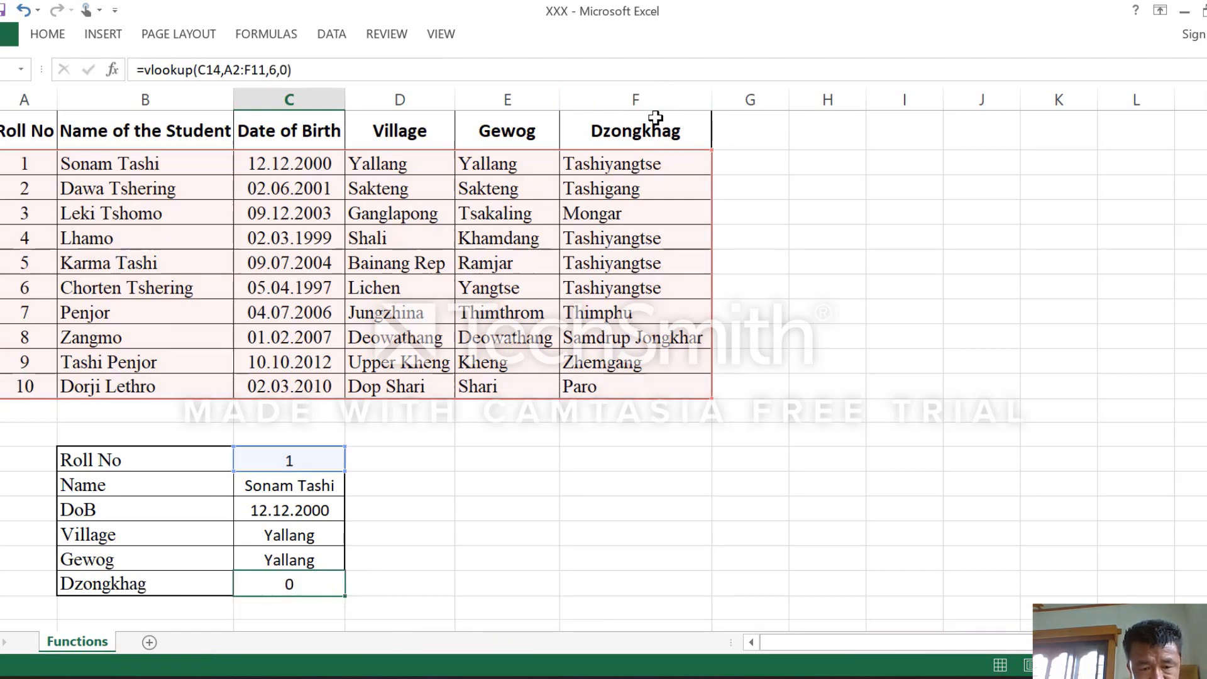
left_click_drag(306, 481, 318, 586)
left_click(427, 473)
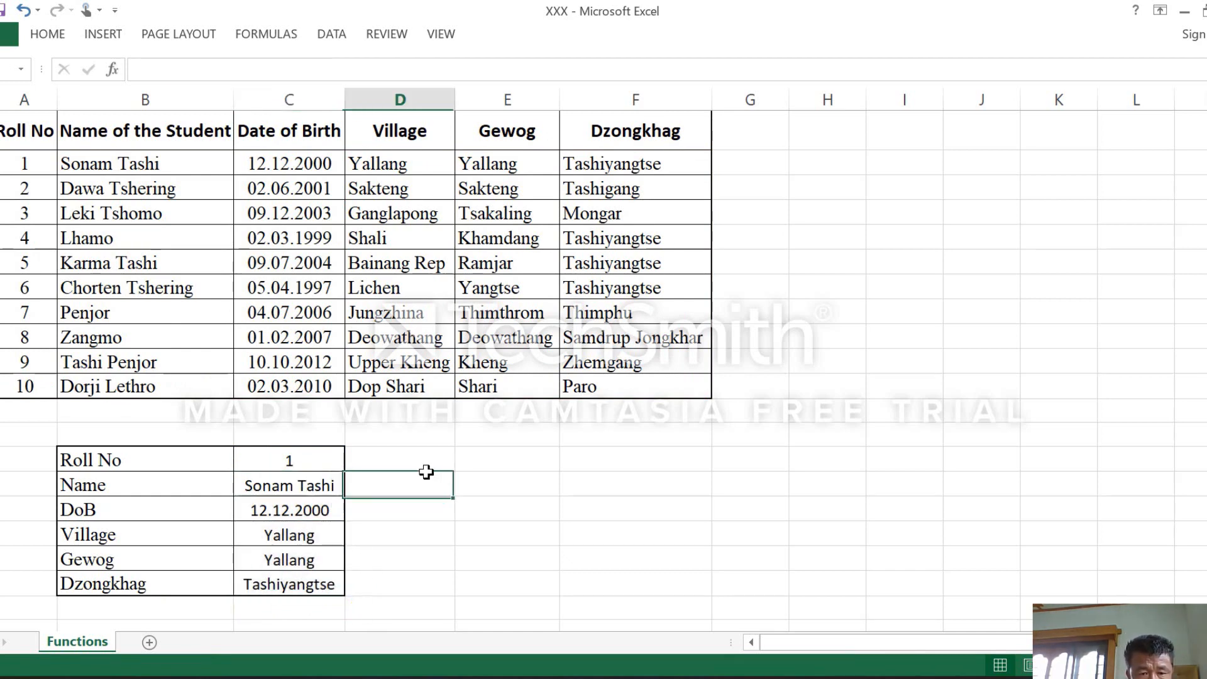
Set the Roll No in C14 to 9 and check the returned details against that roll number's row in the student table
left_click(308, 459)
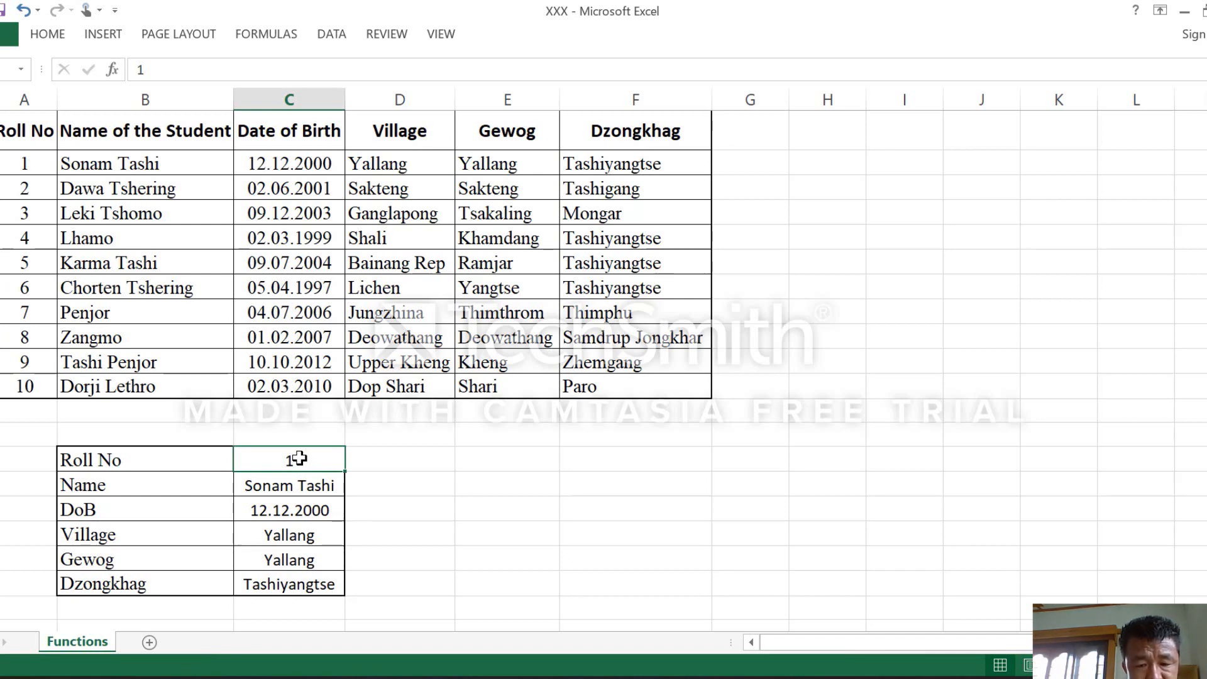
type("9")
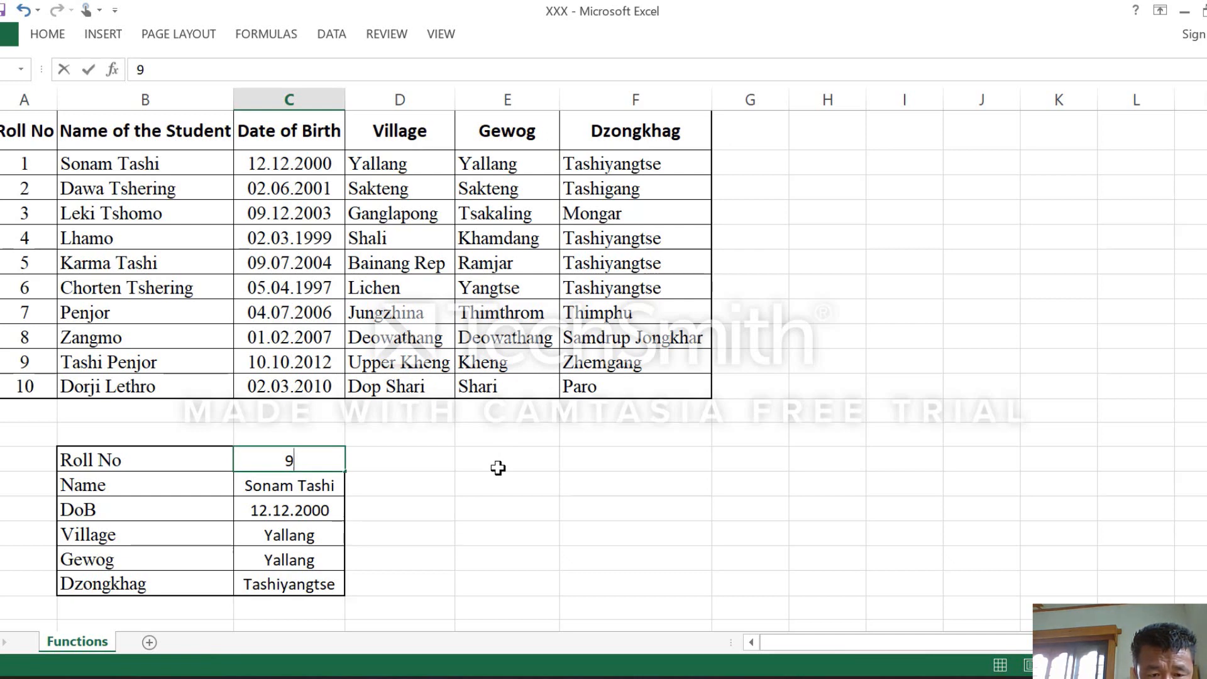
key("Return")
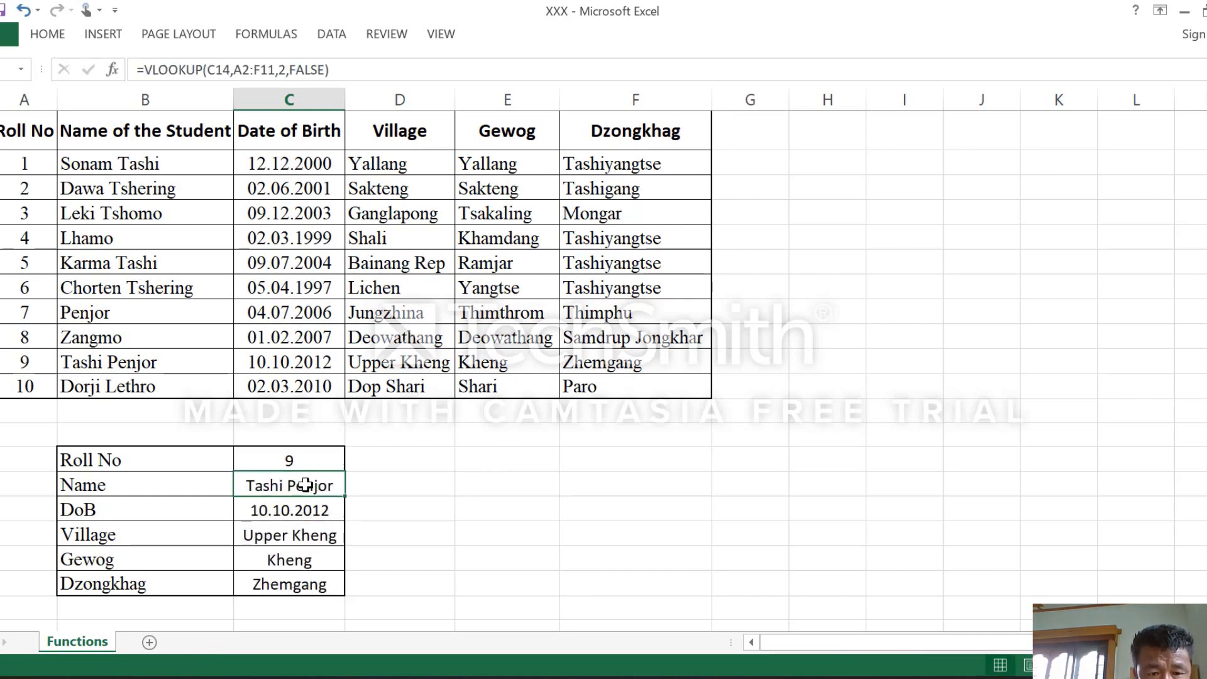
left_click_drag(305, 485, 302, 585)
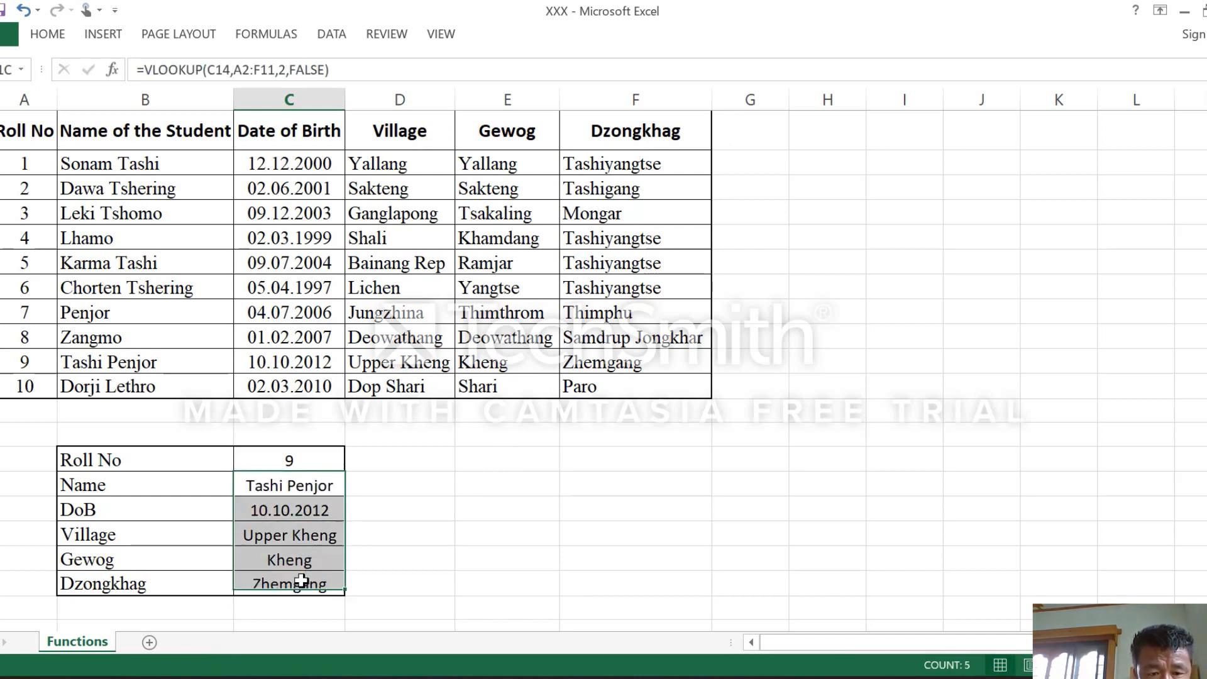
left_click(74, 362)
left_click_drag(73, 363, 631, 362)
left_click(433, 491)
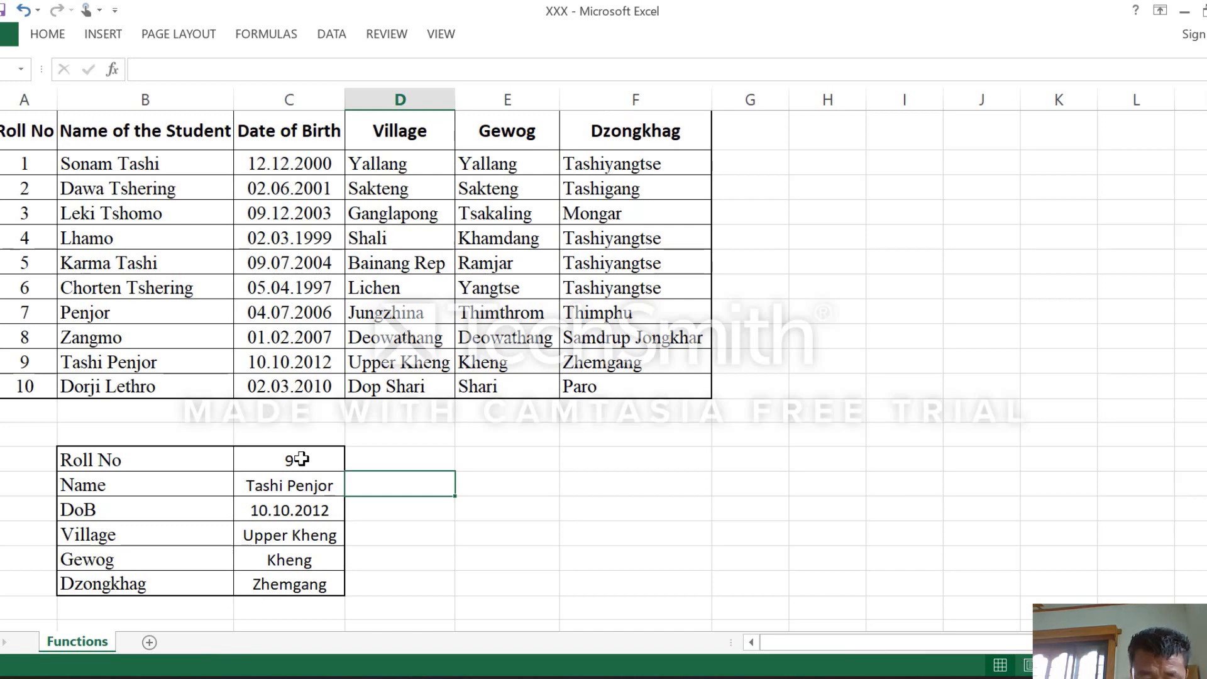
left_click(489, 517)
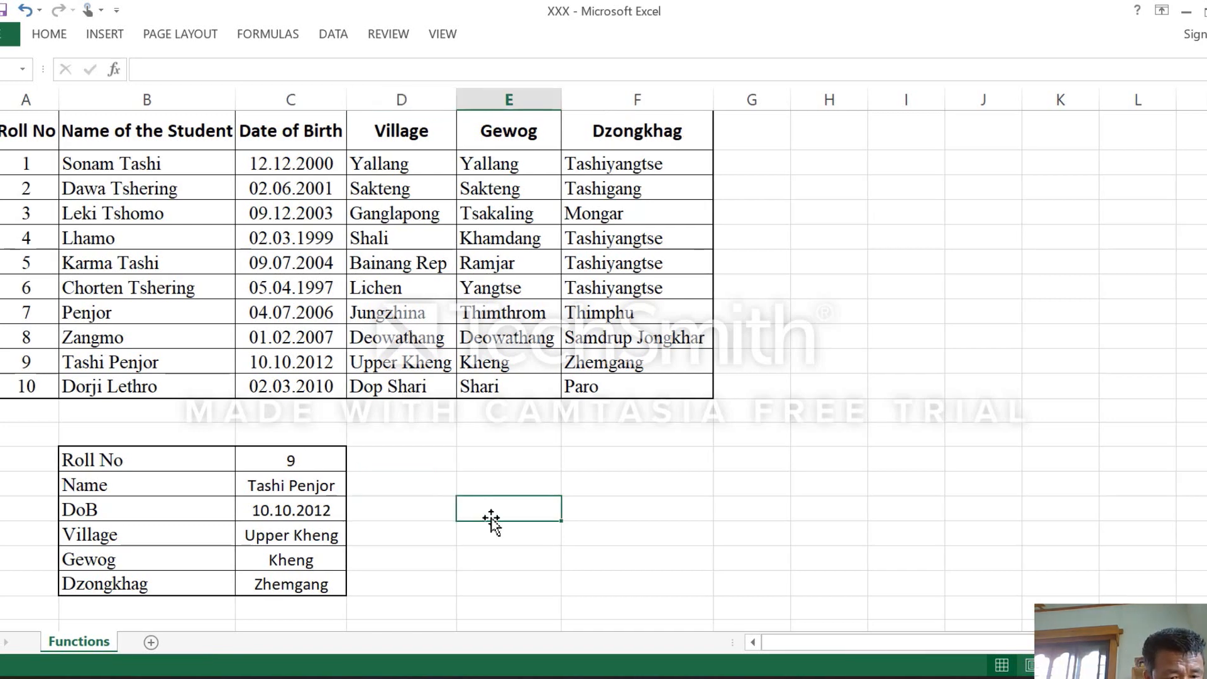